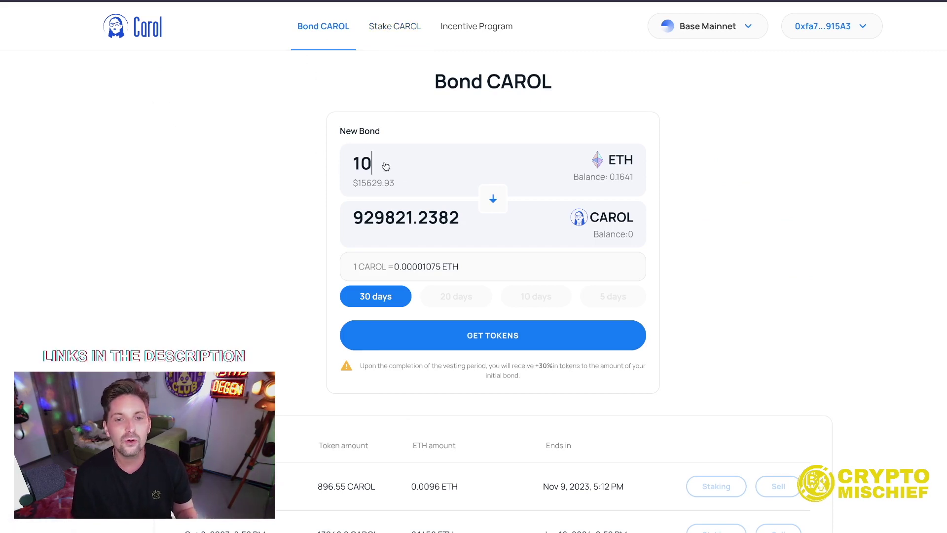
- Set the new bond's amount to 0.1 ETH
{"action": "left_click_drag", "start_coordinate": [387, 163], "coordinate": [251, 150]}
{"action": "key", "text": "BackSpace"}
{"action": "type", "text": "0.1"}
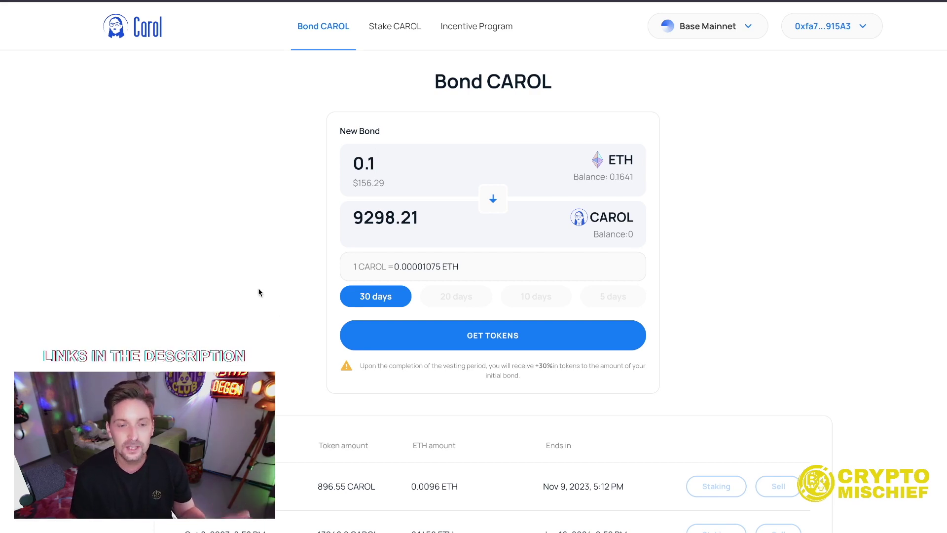
- Examine the purchase dates and end dates of the two existing bonds listed below the bond form
{"action": "scroll", "coordinate": [258, 299], "scroll_direction": "down", "scroll_amount": 3}
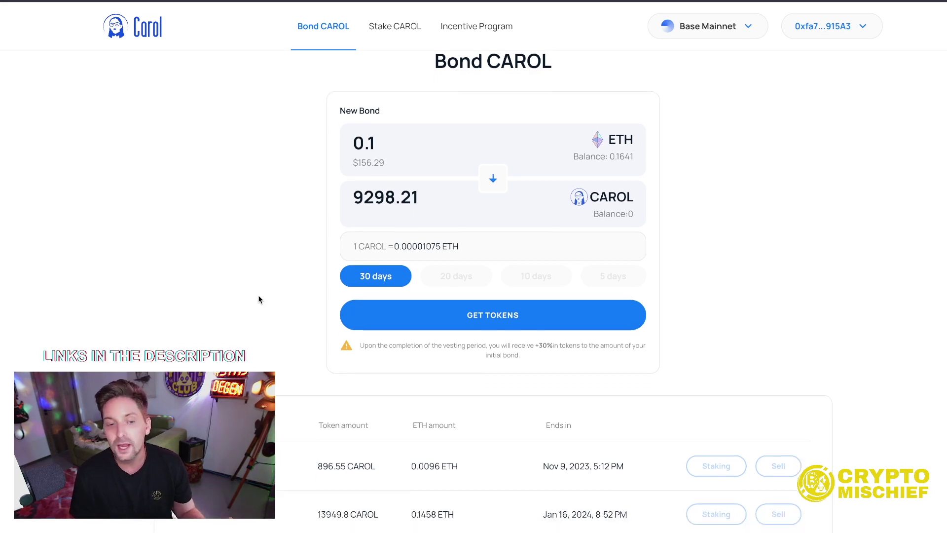
{"action": "scroll", "coordinate": [267, 296], "scroll_direction": "up", "scroll_amount": 3}
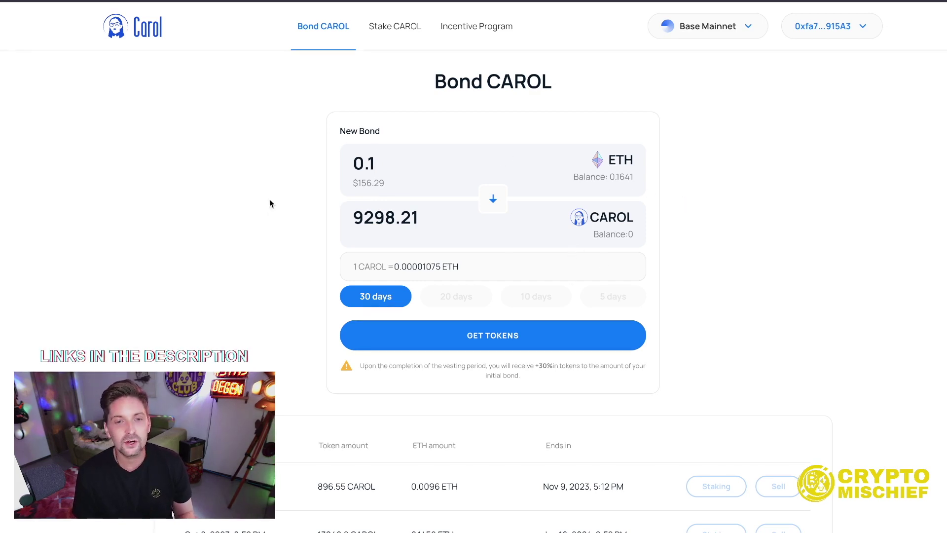
{"action": "scroll", "coordinate": [206, 193], "scroll_direction": "down", "scroll_amount": 3}
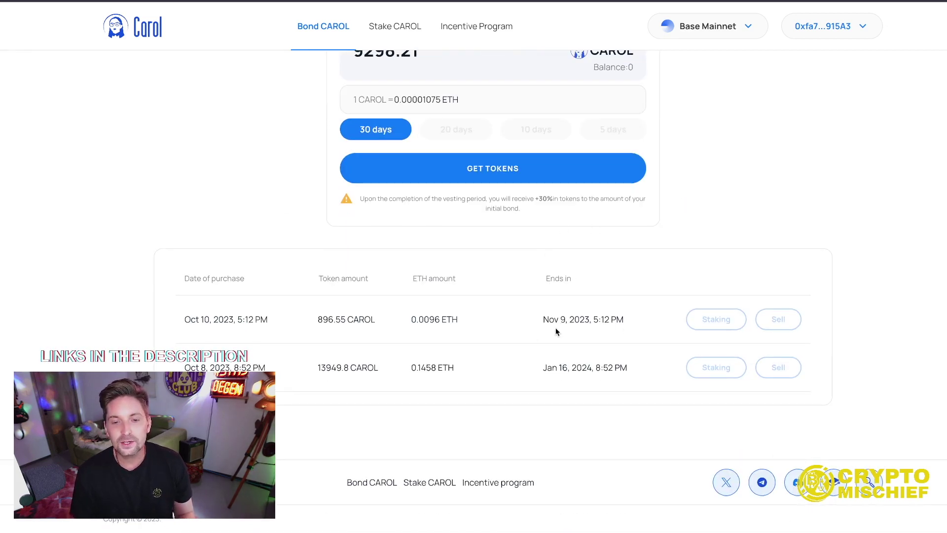
{"action": "left_click_drag", "start_coordinate": [543, 321], "coordinate": [579, 318]}
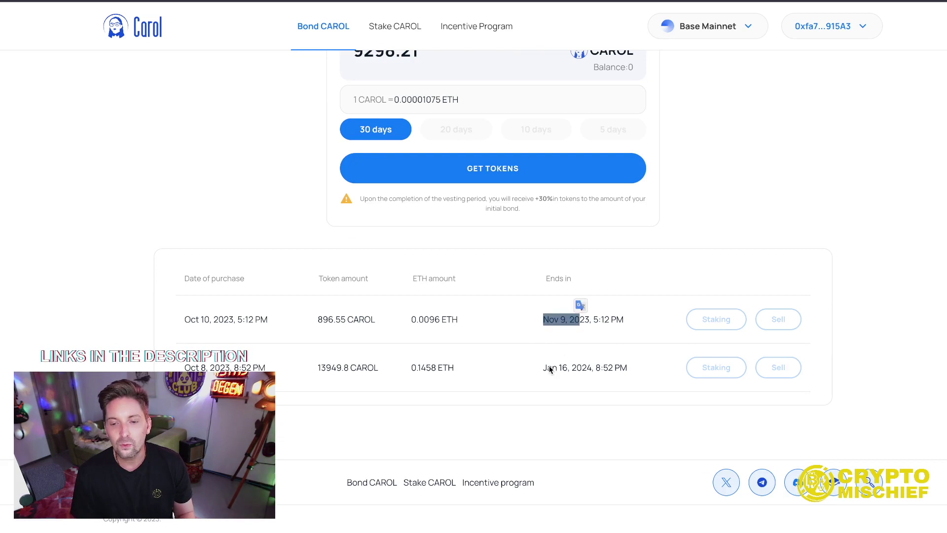
{"action": "left_click_drag", "start_coordinate": [546, 367], "coordinate": [551, 367]}
{"action": "double_click", "coordinate": [191, 319]}
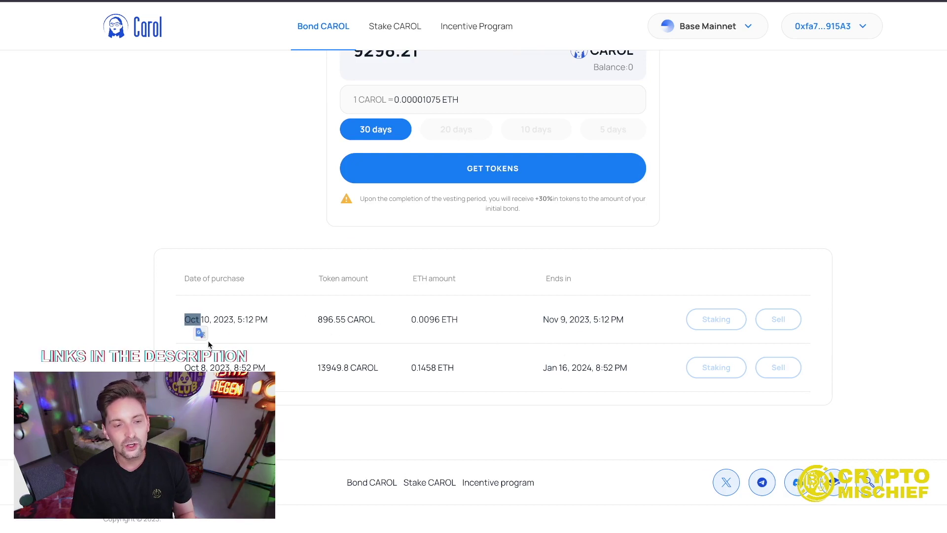
{"action": "left_click_drag", "start_coordinate": [185, 368], "coordinate": [211, 368]}
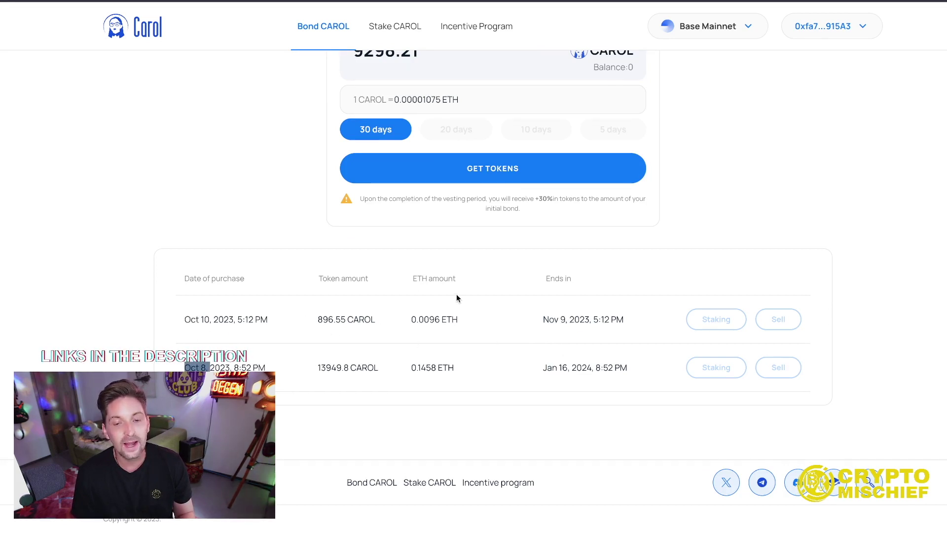
- Open the Stake CAROL page and examine the total daily income rate
{"action": "scroll", "coordinate": [456, 296], "scroll_direction": "up", "scroll_amount": 3}
{"action": "left_click", "coordinate": [395, 28]}
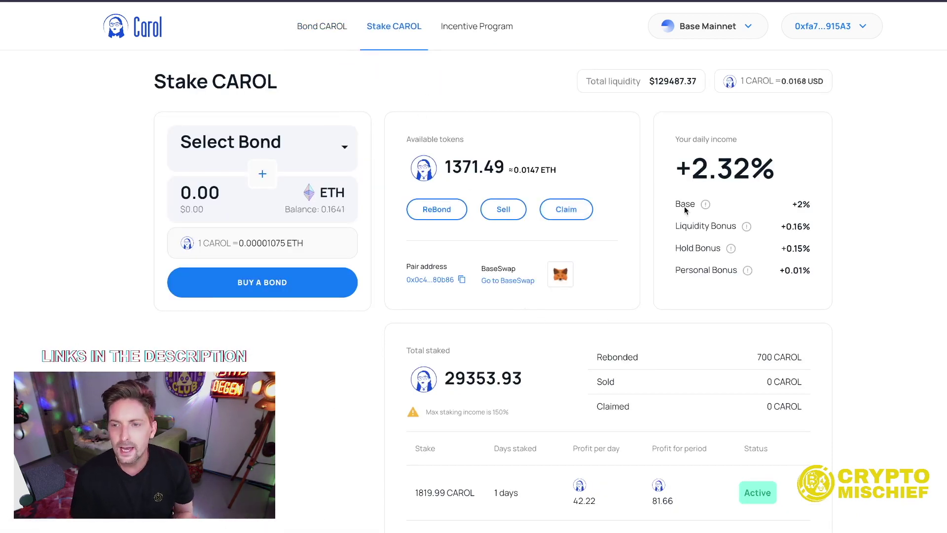
{"action": "left_click_drag", "start_coordinate": [671, 168], "coordinate": [776, 172]}
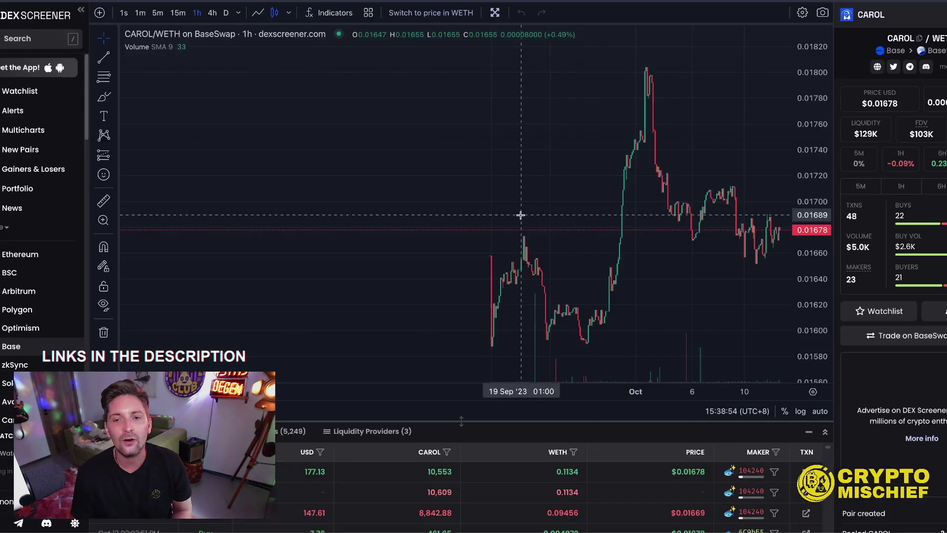
- Examine the full price history on the CAROL/WETH hourly chart in DEX Screener
{"action": "scroll", "coordinate": [716, 280], "scroll_direction": "right", "scroll_amount": 5}
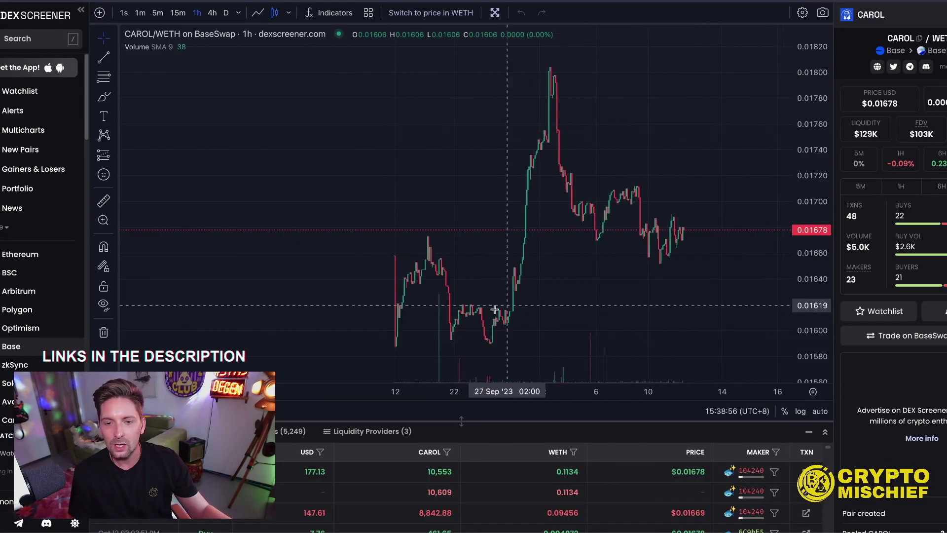
{"action": "scroll", "coordinate": [450, 315], "scroll_direction": "left", "scroll_amount": 2}
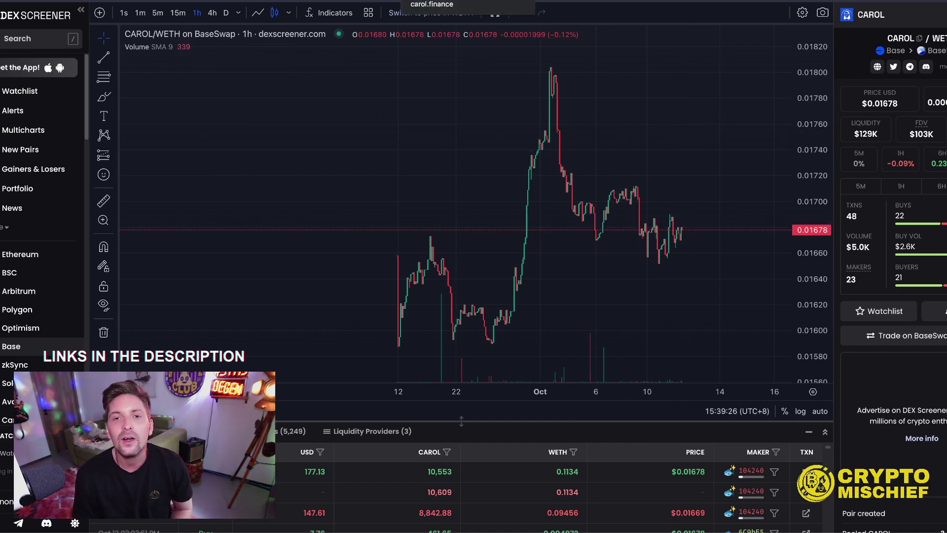
- Switch back to the Carol staking site and highlight the daily income percentage
{"action": "left_click", "coordinate": [532, 10]}
{"action": "left_click_drag", "start_coordinate": [691, 173], "coordinate": [768, 181]}
{"action": "left_click", "coordinate": [768, 181]}
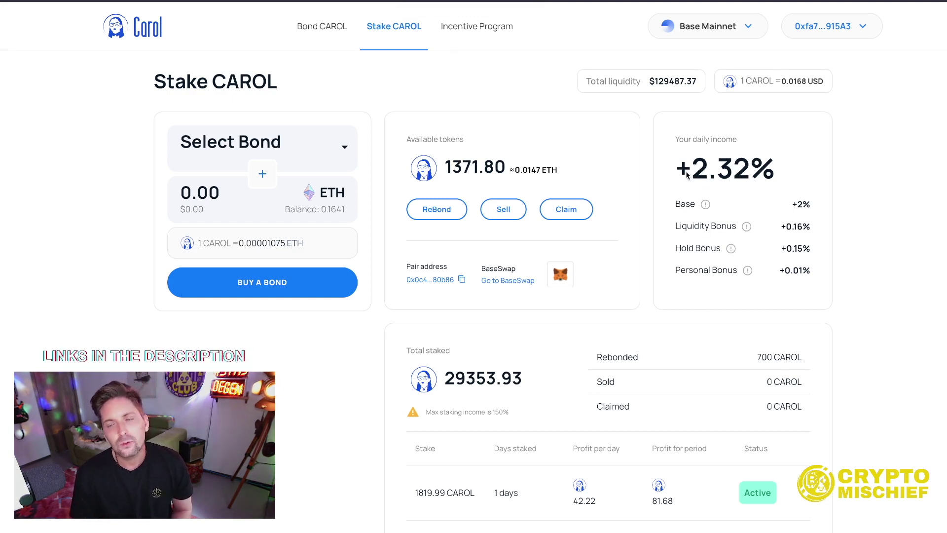
{"action": "left_click_drag", "start_coordinate": [688, 174], "coordinate": [750, 192]}
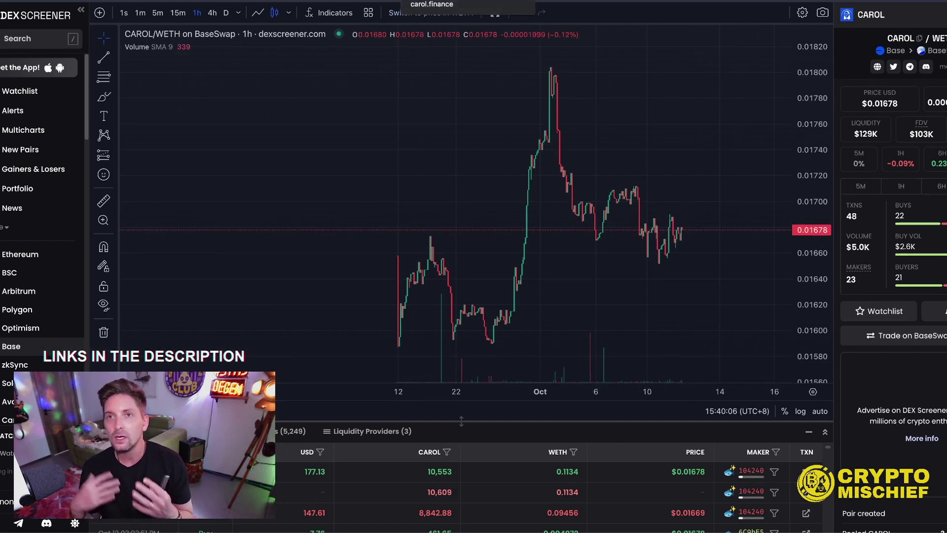
- Return from the price chart to the Stake CAROL page and examine the total liquidity figure
{"action": "left_click", "coordinate": [432, 1]}
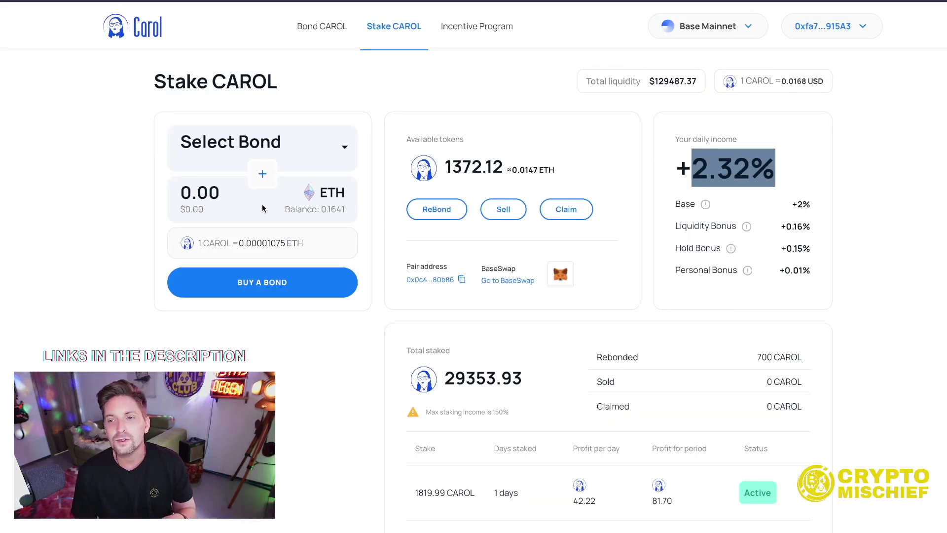
{"action": "left_click", "coordinate": [856, 159]}
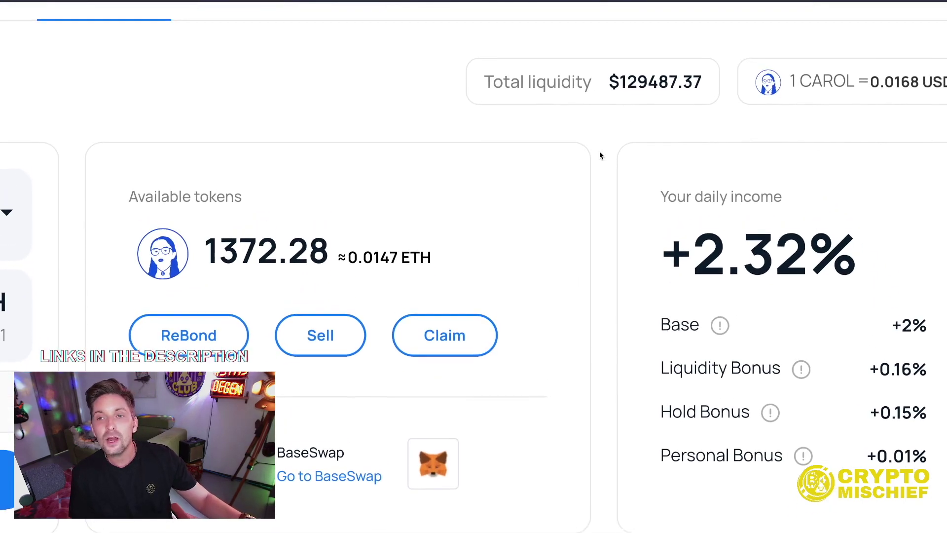
{"action": "scroll", "coordinate": [623, 67], "scroll_direction": "down", "scroll_amount": 1}
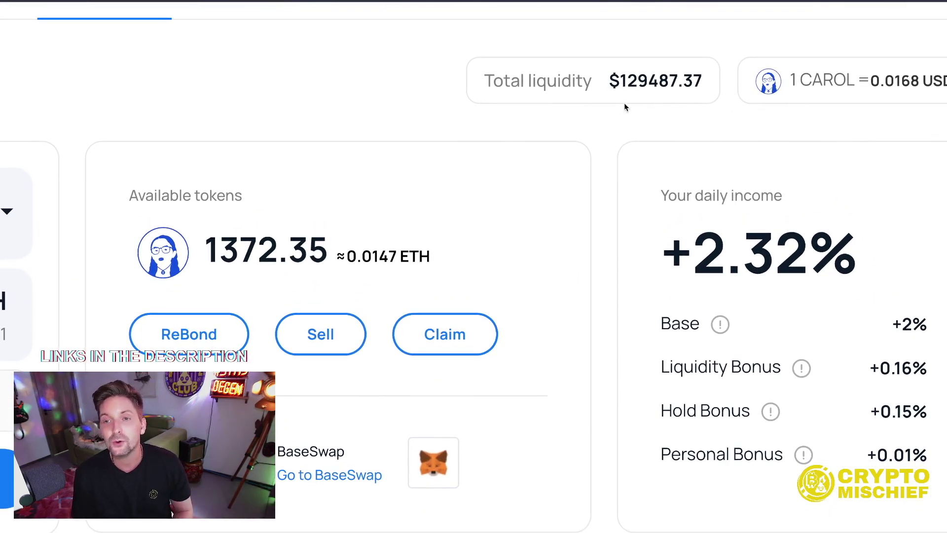
{"action": "left_click_drag", "start_coordinate": [609, 86], "coordinate": [703, 83]}
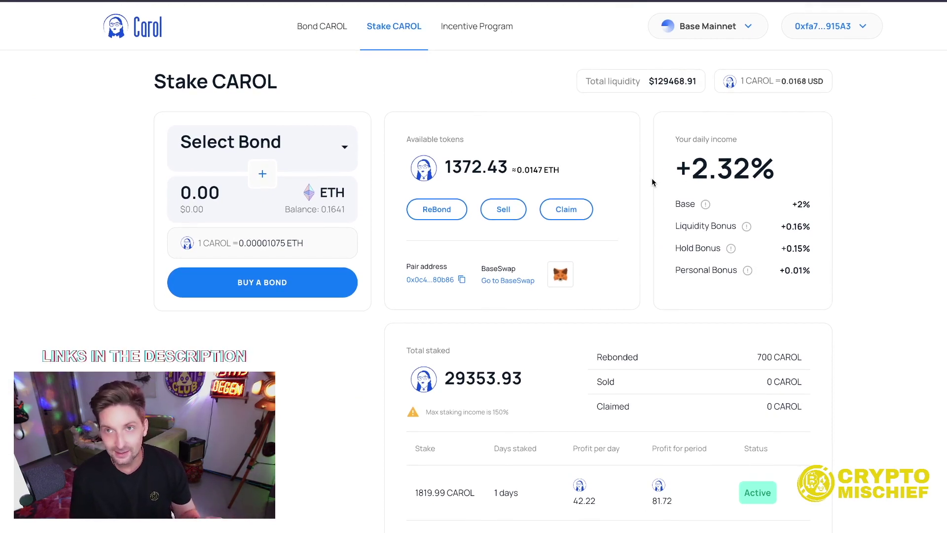
- Examine the daily income rate with its liquidity and hold bonuses, and read the Hold Bonus explanation
{"action": "double_click", "coordinate": [702, 174]}
{"action": "left_click_drag", "start_coordinate": [677, 167], "coordinate": [777, 168]}
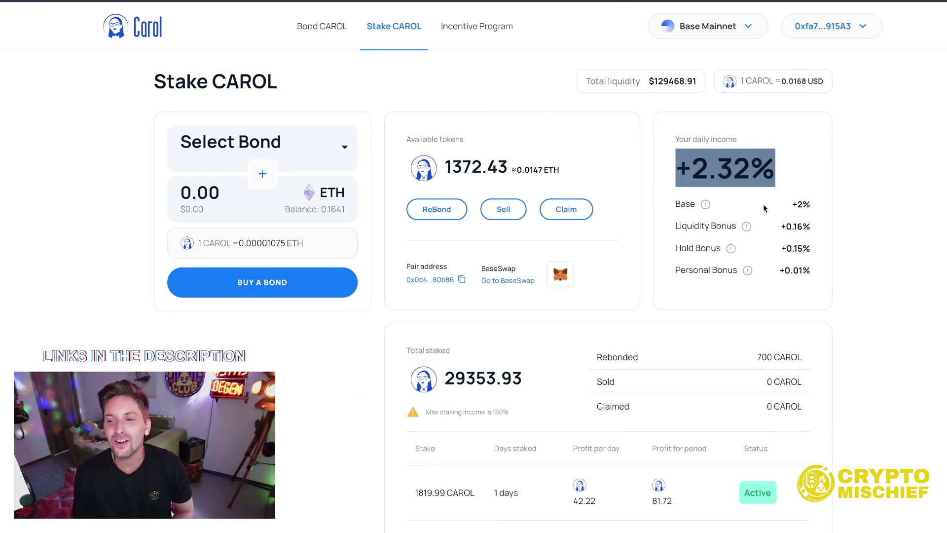
{"action": "left_click", "coordinate": [781, 231]}
{"action": "left_click_drag", "start_coordinate": [810, 230], "coordinate": [820, 251]}
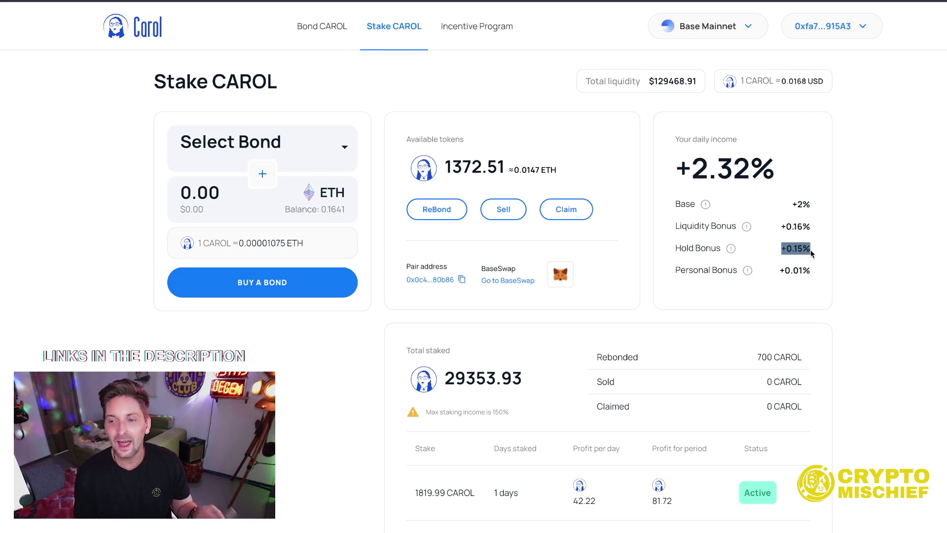
{"action": "mouse_move", "coordinate": [731, 250]}
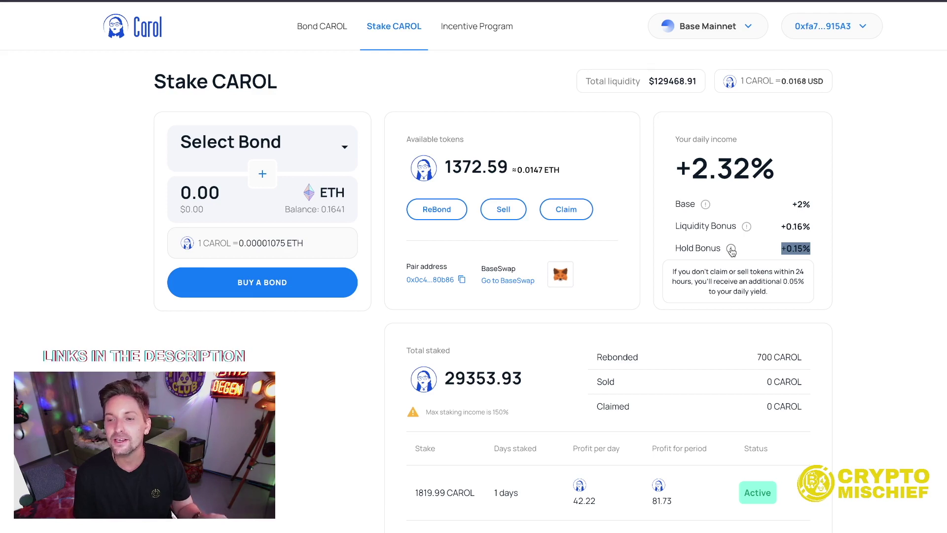
- Check the available CAROL token balance and its approximate ETH value on the staking page
{"action": "scroll", "coordinate": [412, 313], "scroll_direction": "down", "scroll_amount": 4}
{"action": "scroll", "coordinate": [514, 266], "scroll_direction": "up", "scroll_amount": 4}
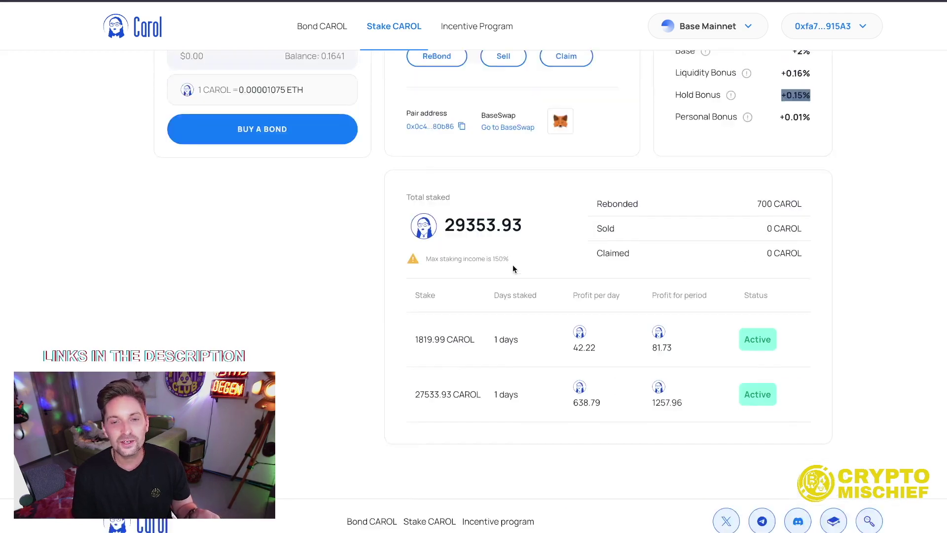
{"action": "triple_click", "coordinate": [455, 170]}
{"action": "left_click", "coordinate": [454, 169]}
{"action": "left_click_drag", "start_coordinate": [444, 167], "coordinate": [510, 168]}
{"action": "left_click", "coordinate": [528, 175]}
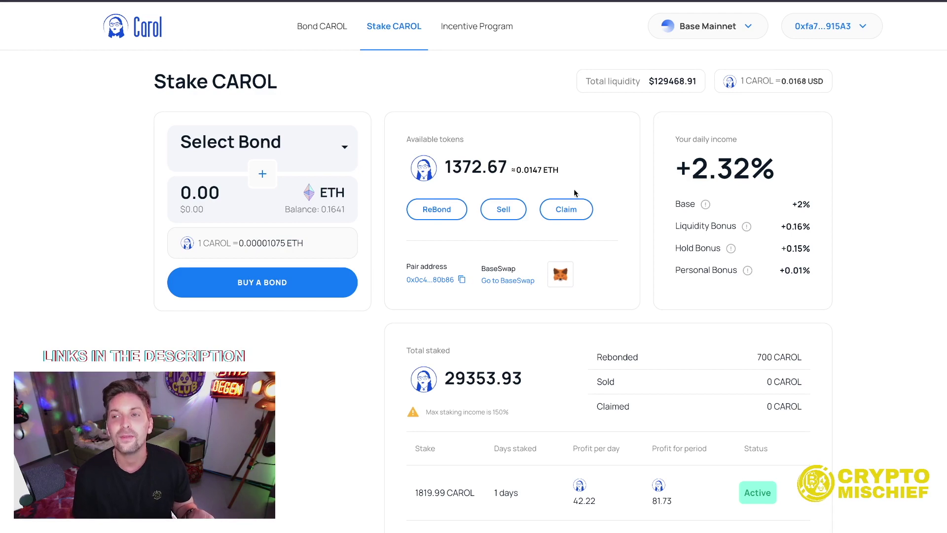
{"action": "left_click_drag", "start_coordinate": [516, 172], "coordinate": [559, 172]}
{"action": "left_click", "coordinate": [567, 179]}
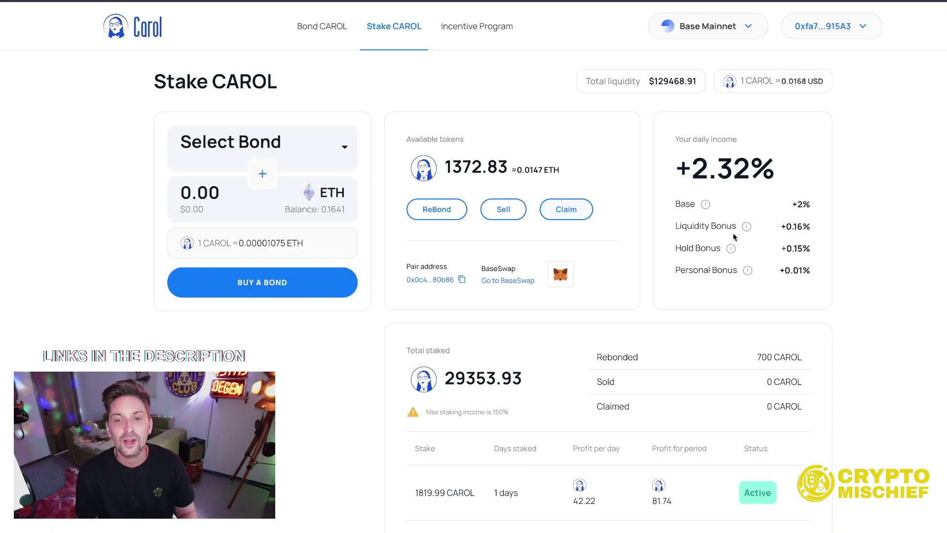
- Examine the active stakes list, highlighting the profit per day of the 27533.93 CAROL stake
{"action": "scroll", "coordinate": [660, 307], "scroll_direction": "down", "scroll_amount": 5}
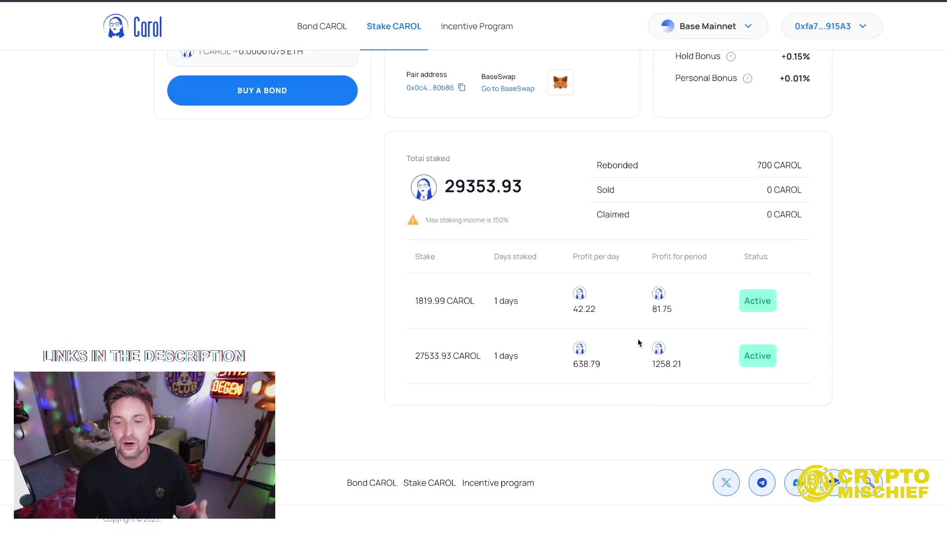
{"action": "scroll", "coordinate": [622, 293], "scroll_direction": "down", "scroll_amount": 1}
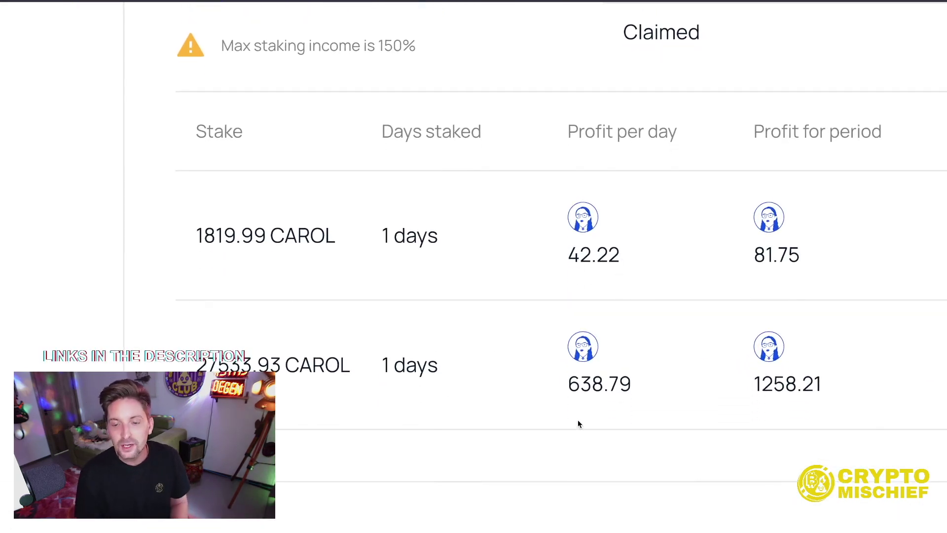
{"action": "left_click_drag", "start_coordinate": [571, 387], "coordinate": [654, 392]}
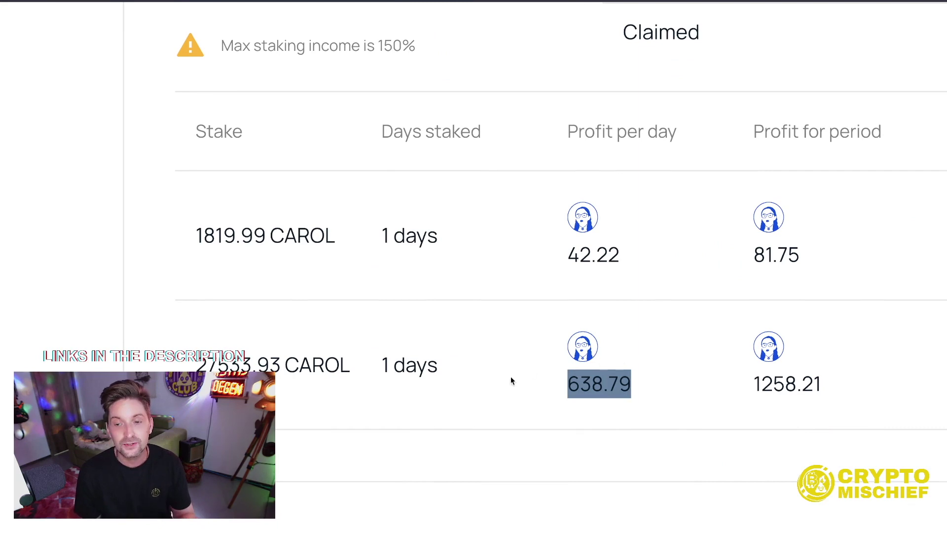
{"action": "left_click", "coordinate": [563, 379]}
{"action": "left_click_drag", "start_coordinate": [567, 389], "coordinate": [633, 389]}
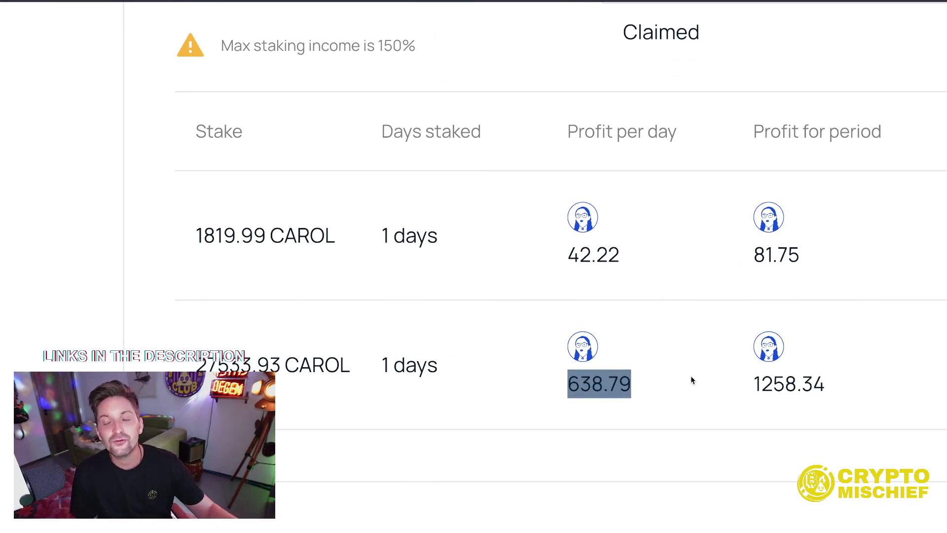
{"action": "scroll", "coordinate": [610, 363], "scroll_direction": "up", "scroll_amount": 3}
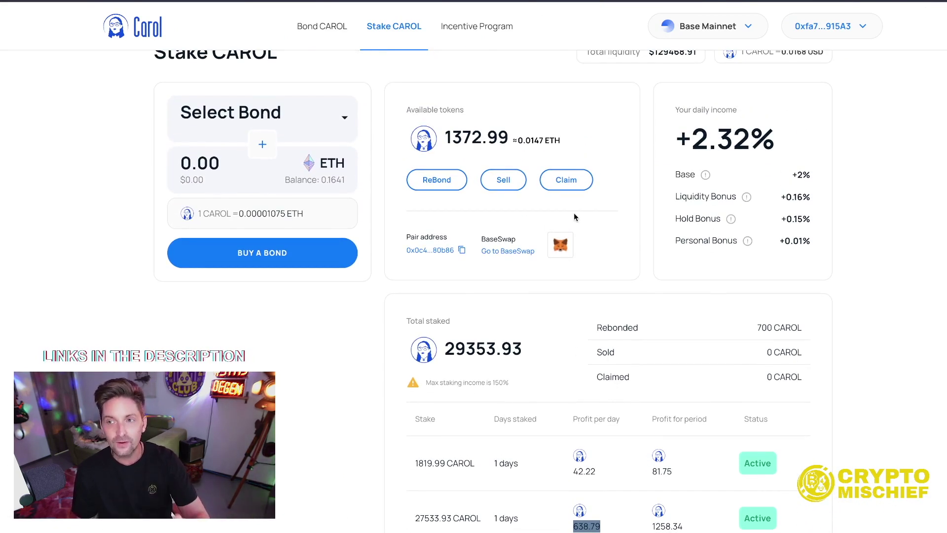
{"action": "scroll", "coordinate": [587, 222], "scroll_direction": "up", "scroll_amount": 1}
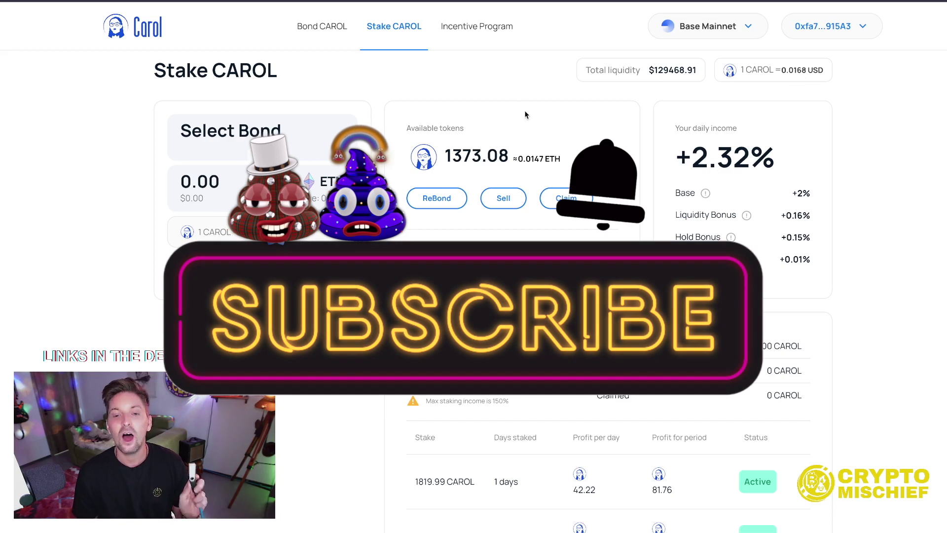
{"action": "scroll", "coordinate": [543, 162], "scroll_direction": "up", "scroll_amount": 1}
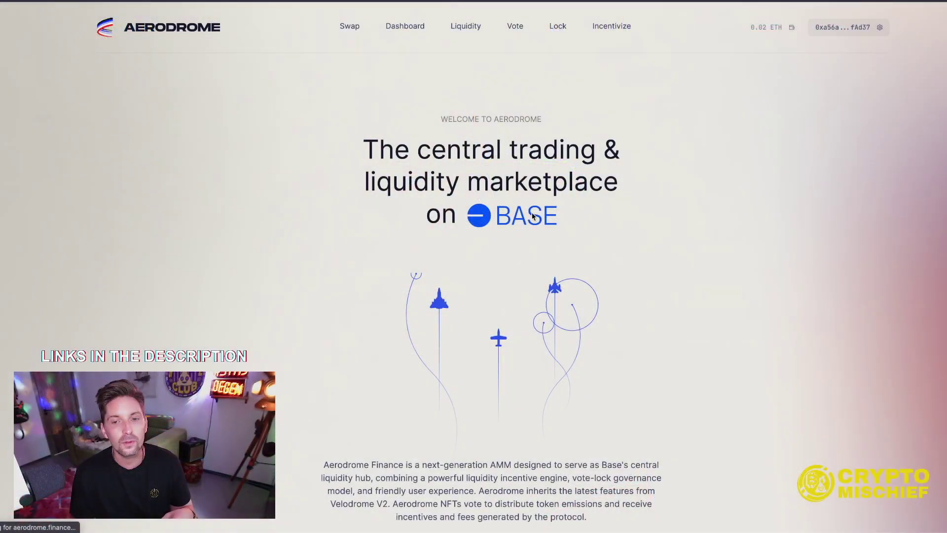
- Look over the Aerodrome home page, and open its dashboard to review the locks and emissions
{"action": "scroll", "coordinate": [524, 168], "scroll_direction": "down", "scroll_amount": 10}
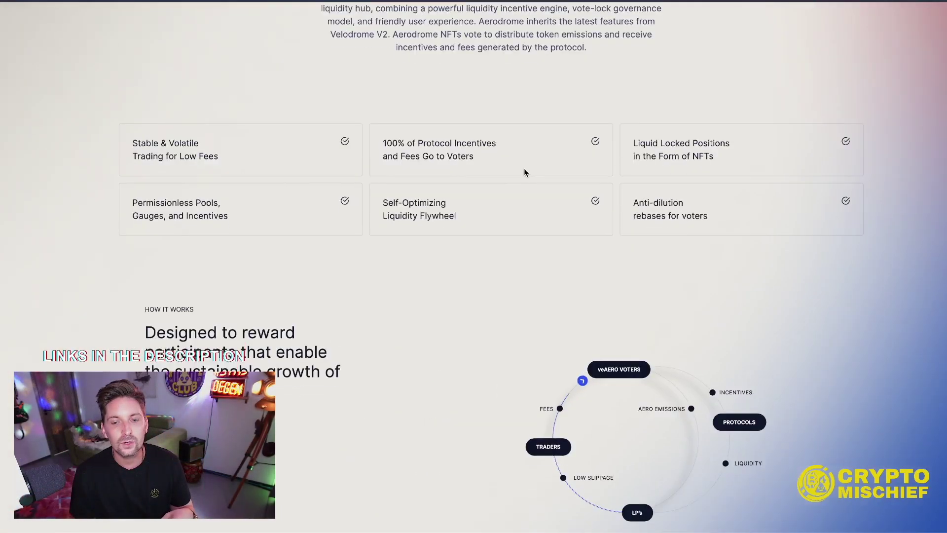
{"action": "scroll", "coordinate": [524, 168], "scroll_direction": "up", "scroll_amount": 10}
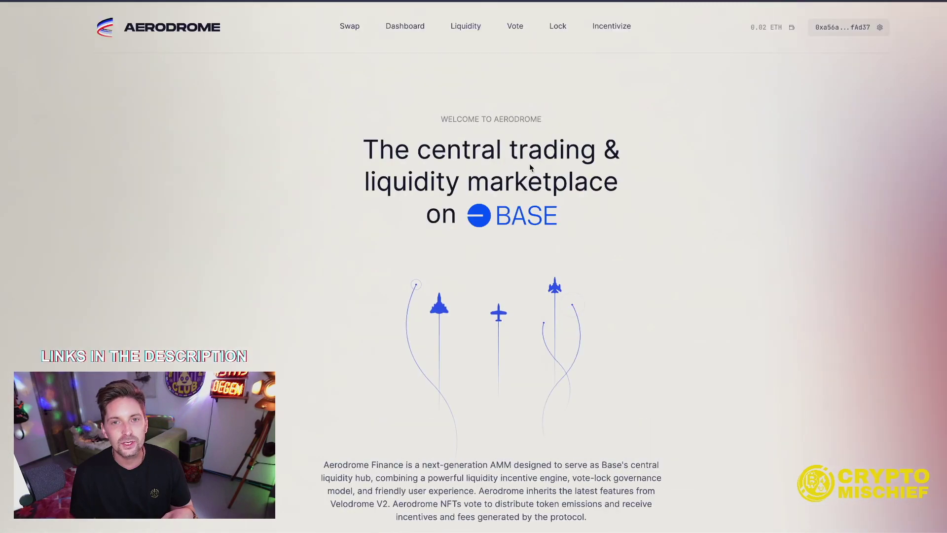
{"action": "left_click", "coordinate": [408, 30]}
{"action": "scroll", "coordinate": [420, 257], "scroll_direction": "down", "scroll_amount": 5}
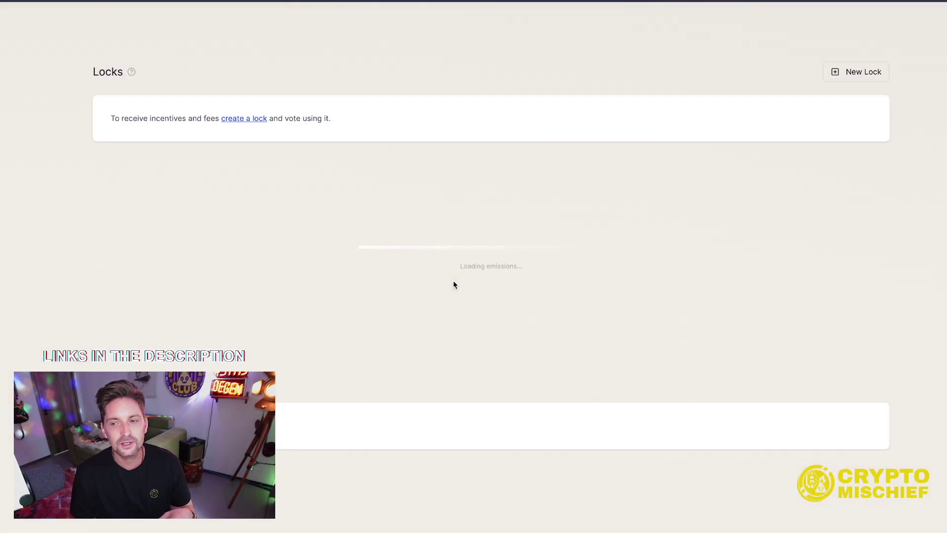
{"action": "scroll", "coordinate": [444, 258], "scroll_direction": "down", "scroll_amount": 3}
{"action": "scroll", "coordinate": [442, 252], "scroll_direction": "up", "scroll_amount": 8}
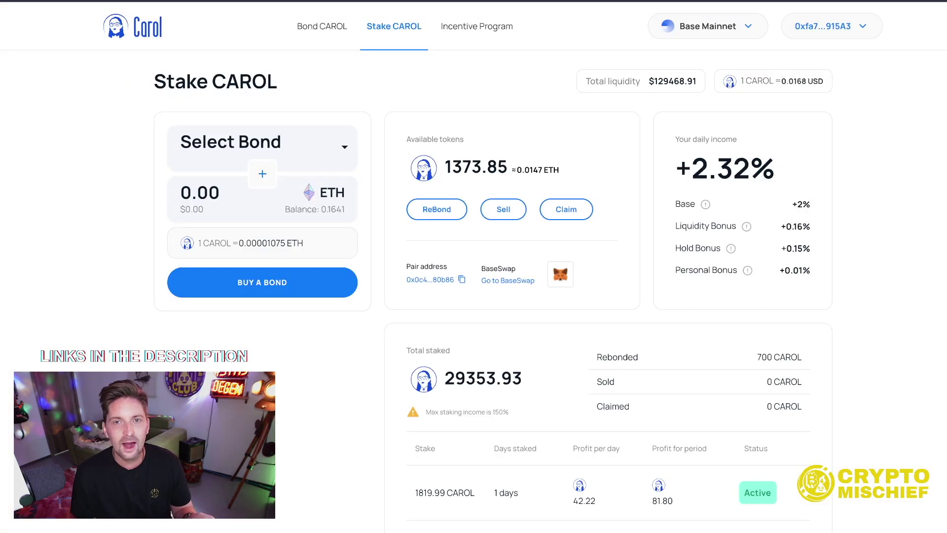
- Switch back to the Carol site and open the Bond CAROL page
{"action": "left_click", "coordinate": [321, 29]}
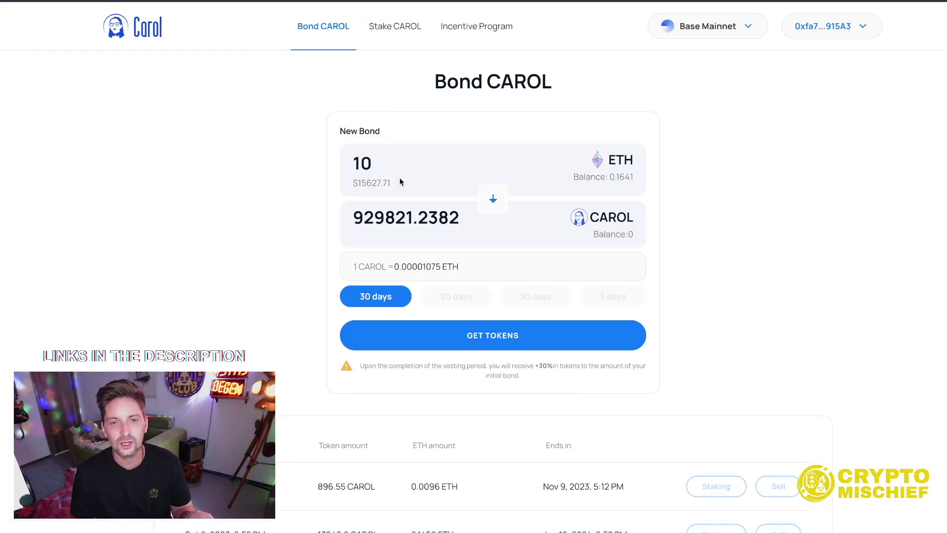
- Preview a new 30-day bond by setting its ETH amount to 1
{"action": "left_click_drag", "start_coordinate": [399, 167], "coordinate": [307, 161]}
{"action": "key", "text": "BackSpace"}
{"action": "type", "text": "1"}
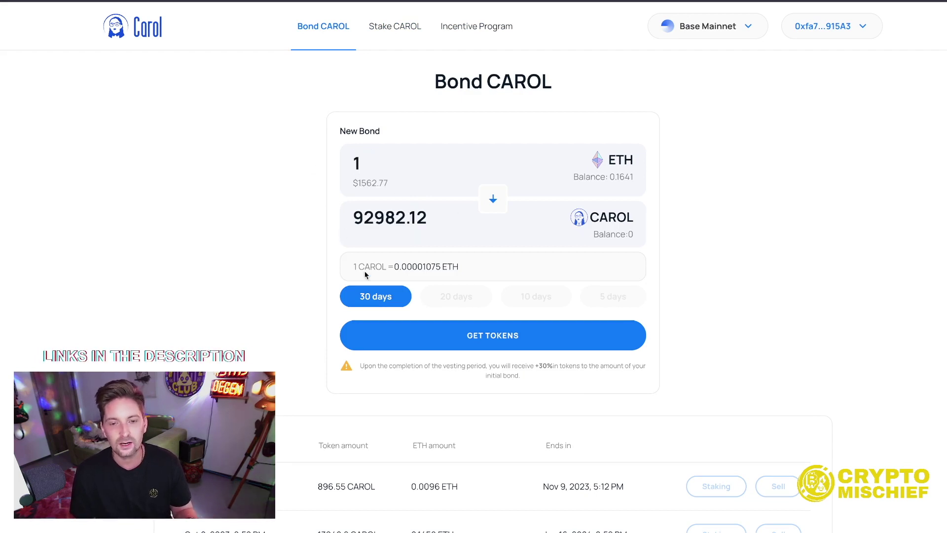
- Open the Stake CAROL page and review the daily income rate, the stakes list and the hold bonus, highlighting the rates
{"action": "left_click", "coordinate": [396, 25]}
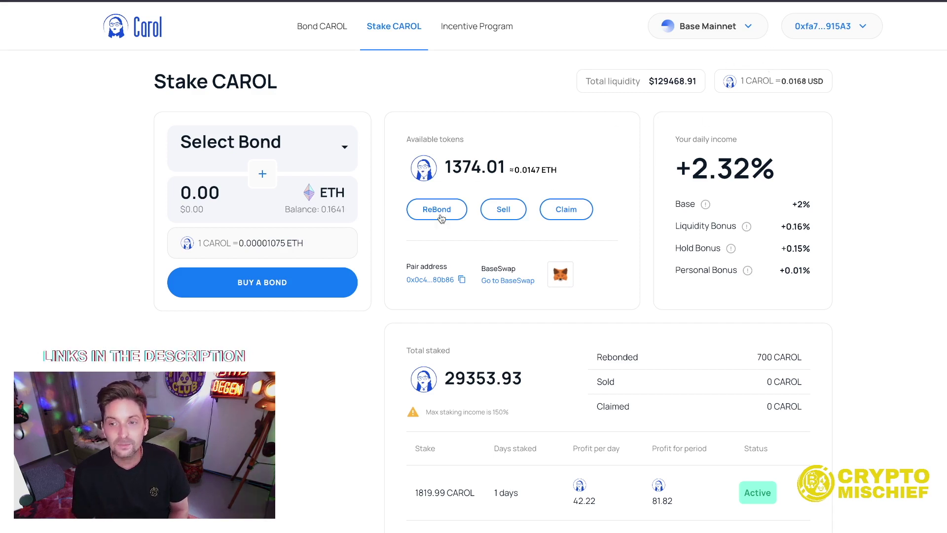
{"action": "left_click_drag", "start_coordinate": [689, 170], "coordinate": [788, 177]}
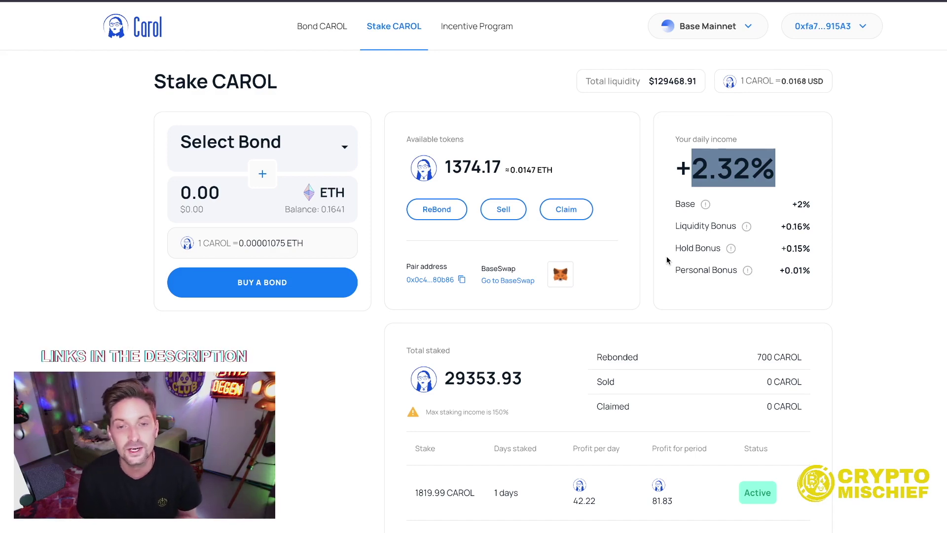
{"action": "scroll", "coordinate": [745, 202], "scroll_direction": "down", "scroll_amount": 3}
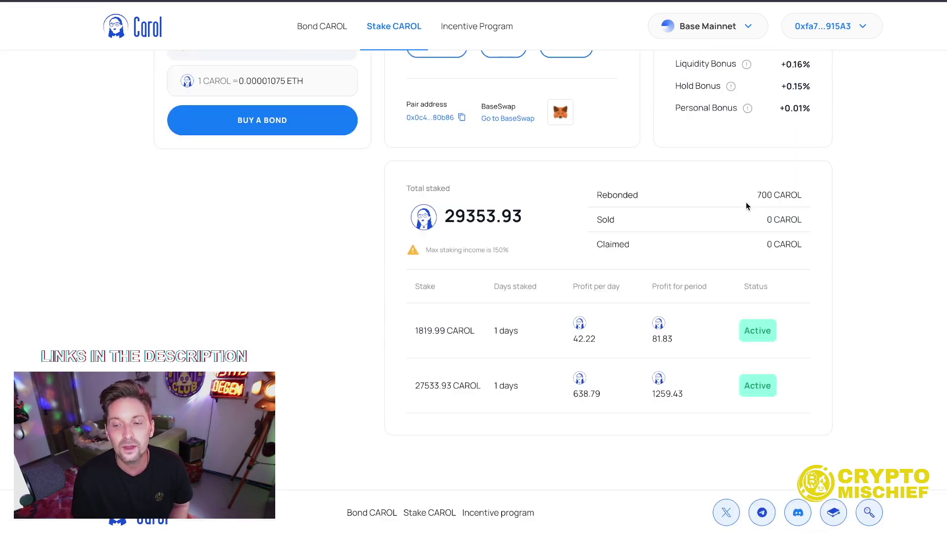
{"action": "scroll", "coordinate": [746, 202], "scroll_direction": "up", "scroll_amount": 3}
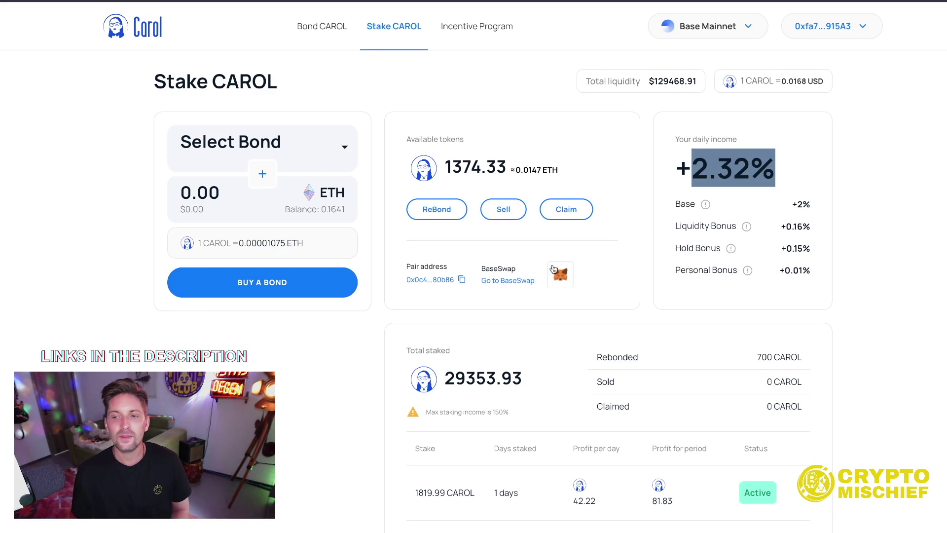
{"action": "left_click", "coordinate": [795, 281]}
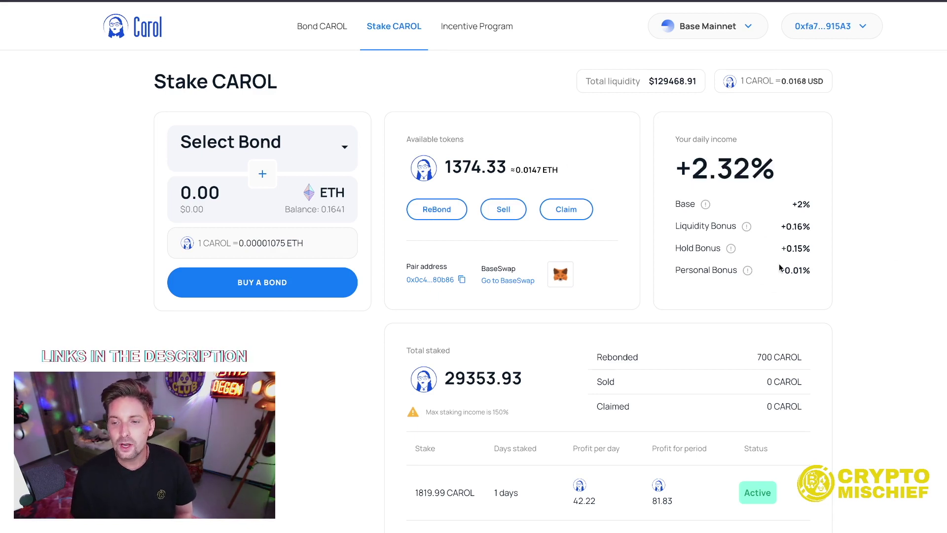
{"action": "left_click_drag", "start_coordinate": [784, 252], "coordinate": [845, 254]}
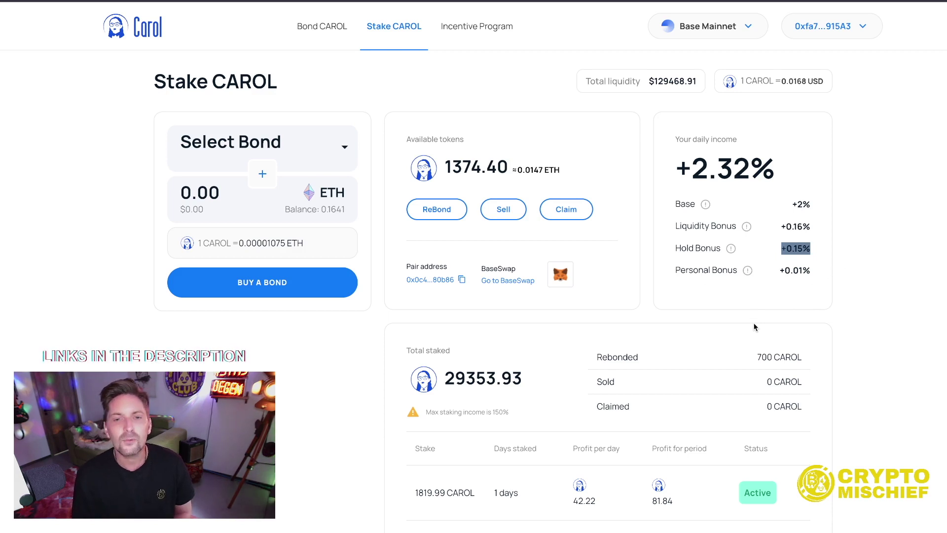
- Open the ReBond form for the available tokens and enter 1300 CAROL as the new rebond amount
{"action": "left_click", "coordinate": [436, 218]}
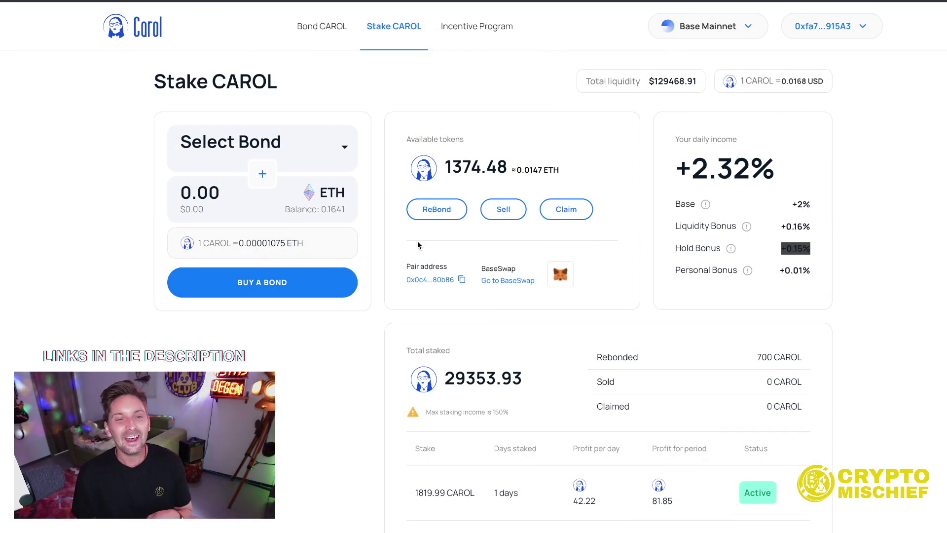
{"action": "left_click", "coordinate": [436, 209]}
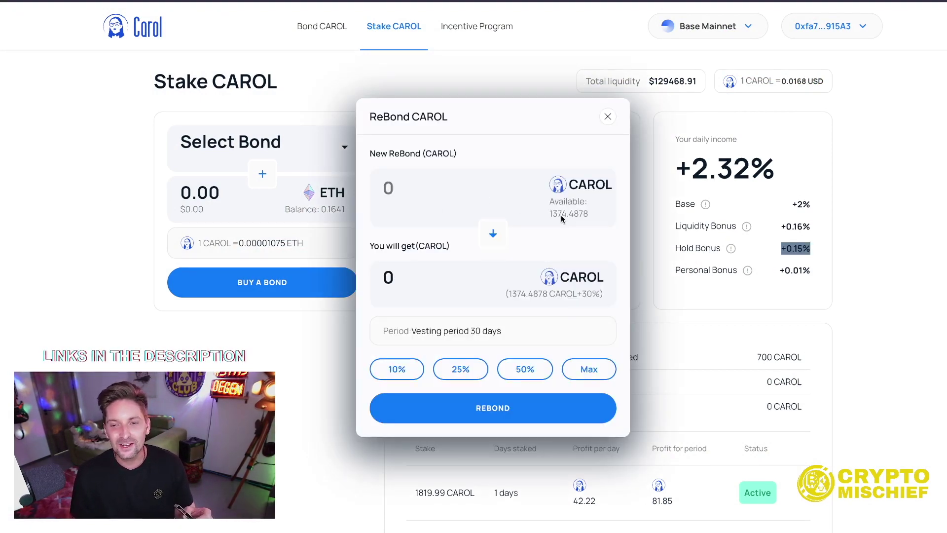
{"action": "left_click", "coordinate": [464, 202]}
{"action": "type", "text": "1300"}
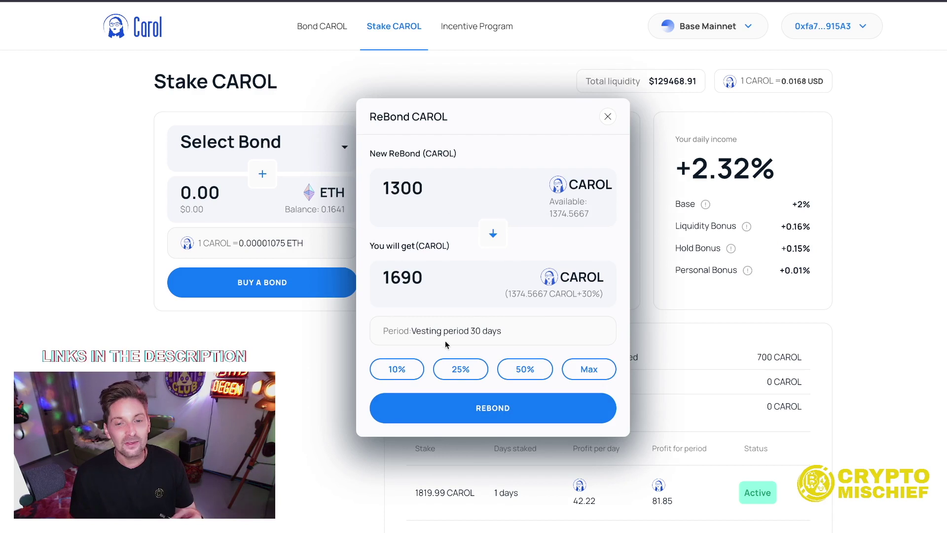
{"action": "left_click_drag", "start_coordinate": [577, 294], "coordinate": [599, 295]}
{"action": "left_click", "coordinate": [456, 298]}
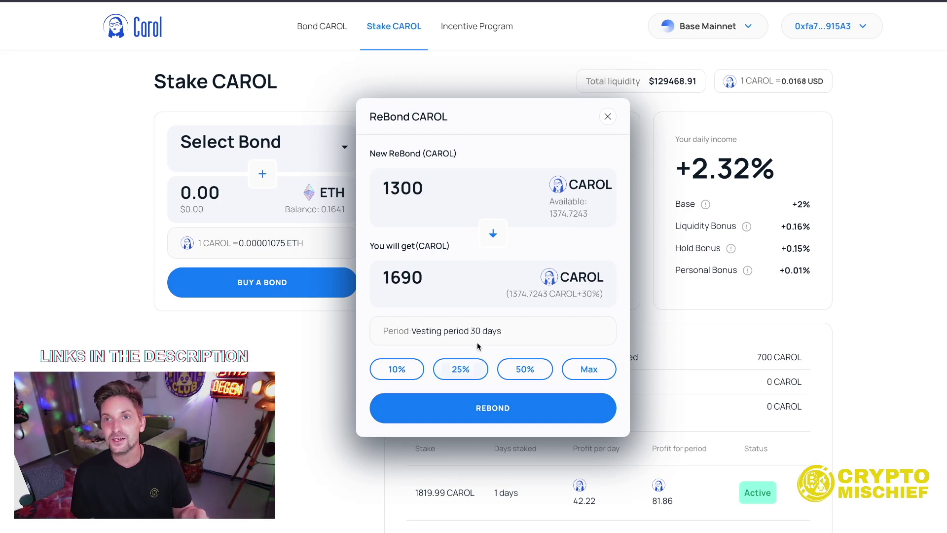
- Submit the 1300 CAROL rebond, approve the transaction in the wallet and close the ReBond form
{"action": "left_click", "coordinate": [508, 410]}
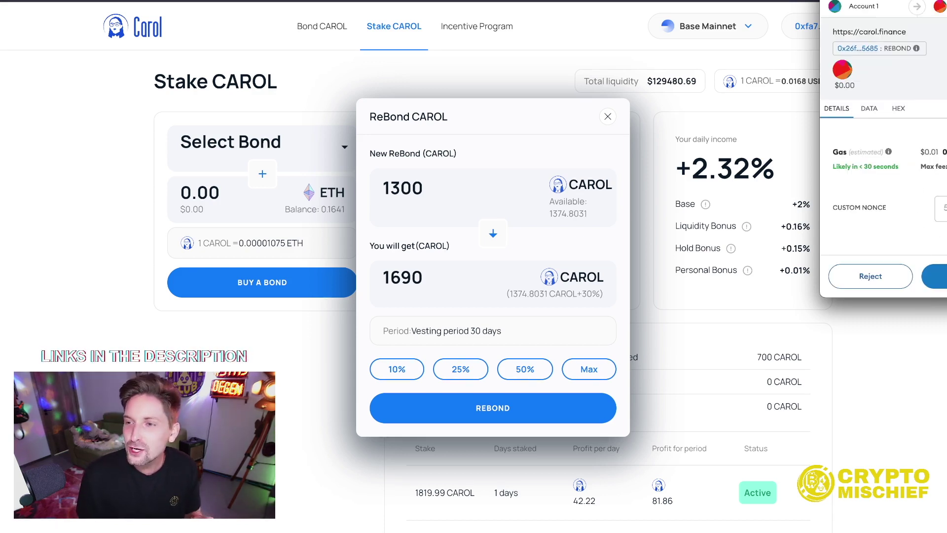
{"action": "left_click", "coordinate": [934, 276]}
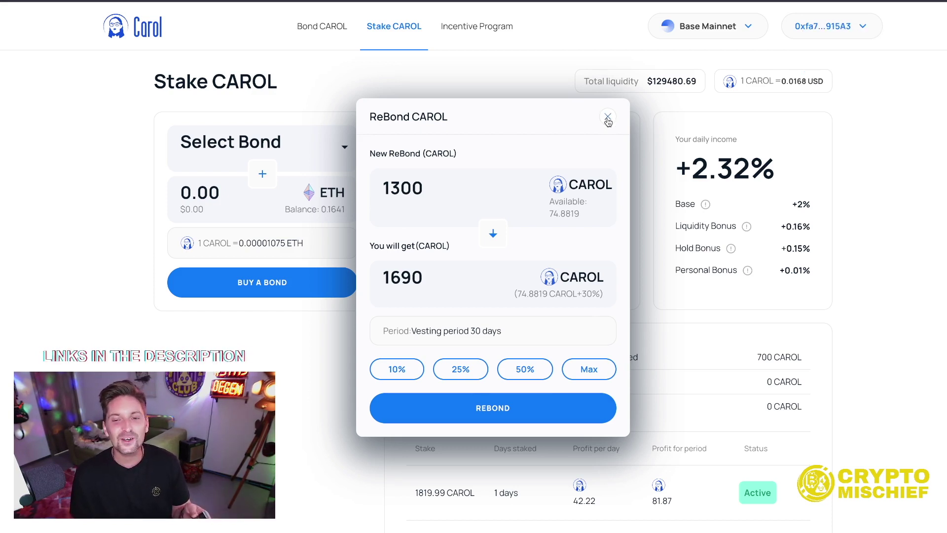
{"action": "left_click", "coordinate": [607, 118]}
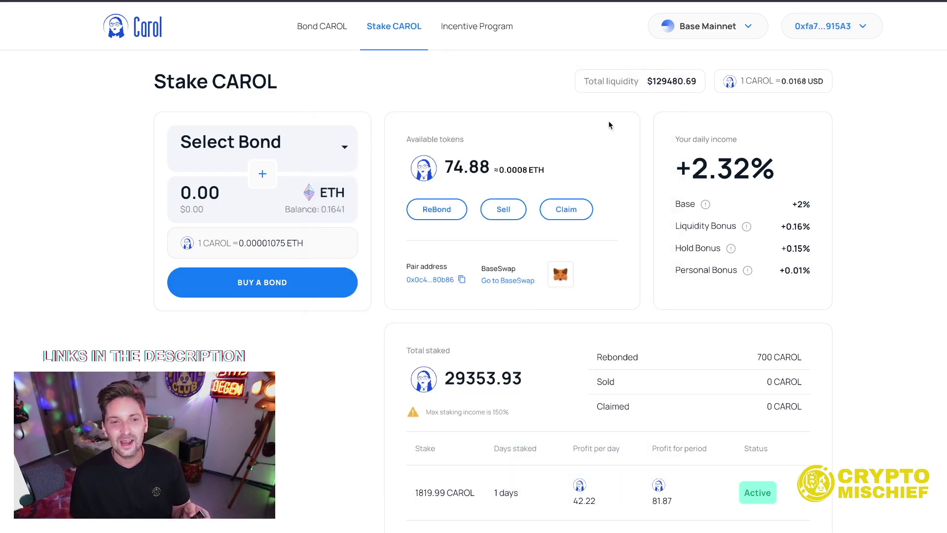
- Select the new 1690 CAROL bond as the one to stake
{"action": "left_click", "coordinate": [280, 148]}
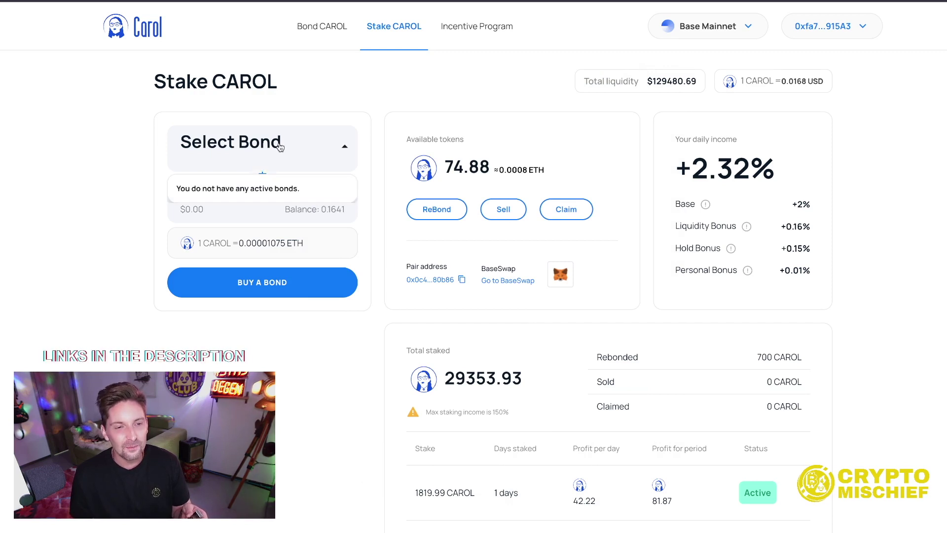
{"action": "left_click", "coordinate": [280, 147]}
{"action": "left_click", "coordinate": [280, 147]}
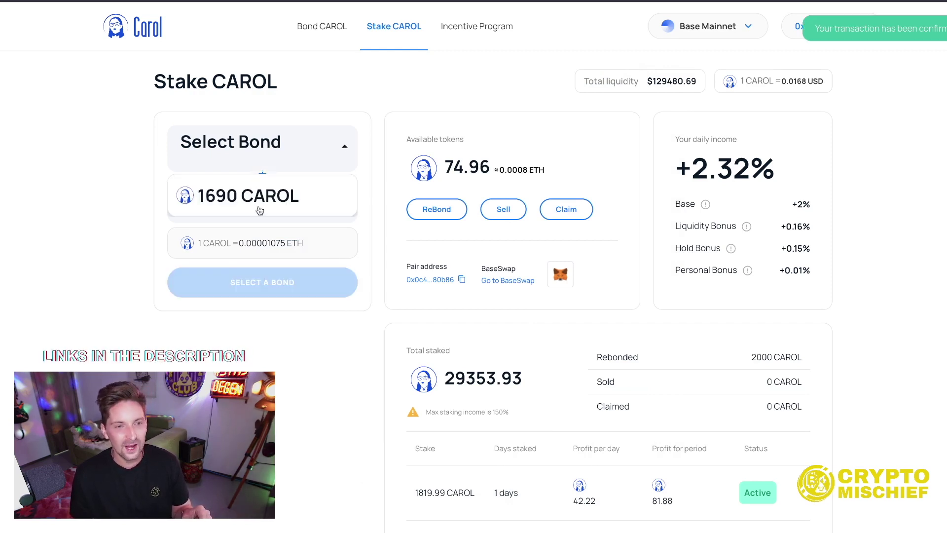
{"action": "left_click", "coordinate": [237, 200]}
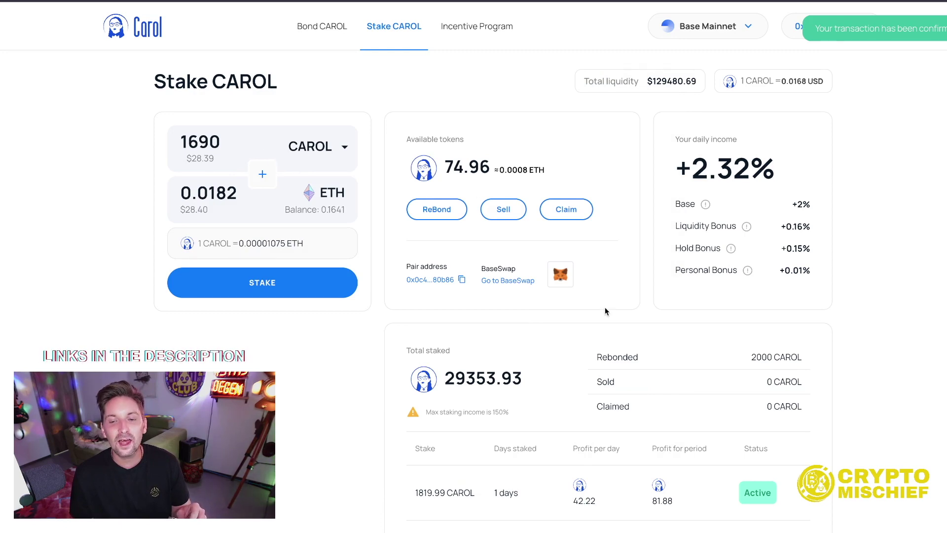
- Stake the 1690 CAROL bond together with 0.0182 ETH and approve the staking transaction in the wallet
{"action": "scroll", "coordinate": [444, 197], "scroll_direction": "down", "scroll_amount": 2}
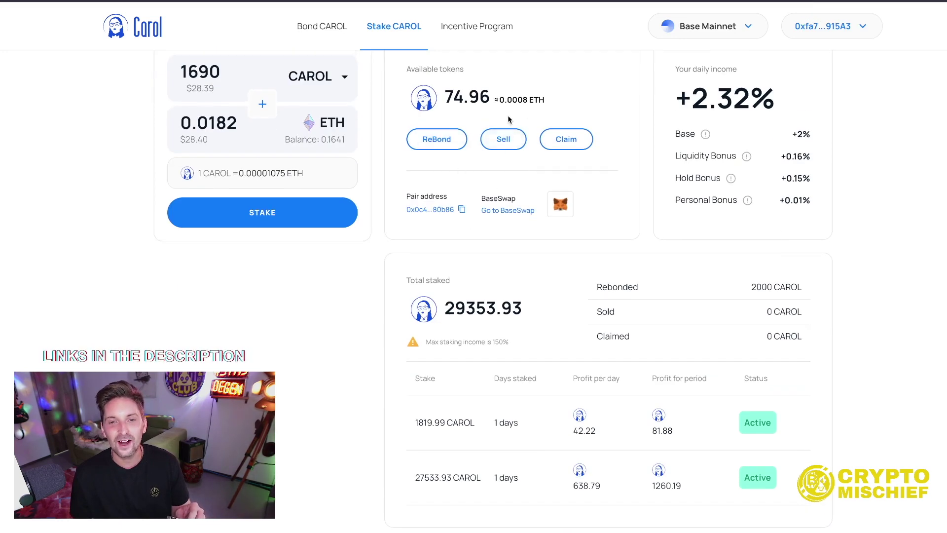
{"action": "scroll", "coordinate": [428, 191], "scroll_direction": "up", "scroll_amount": 2}
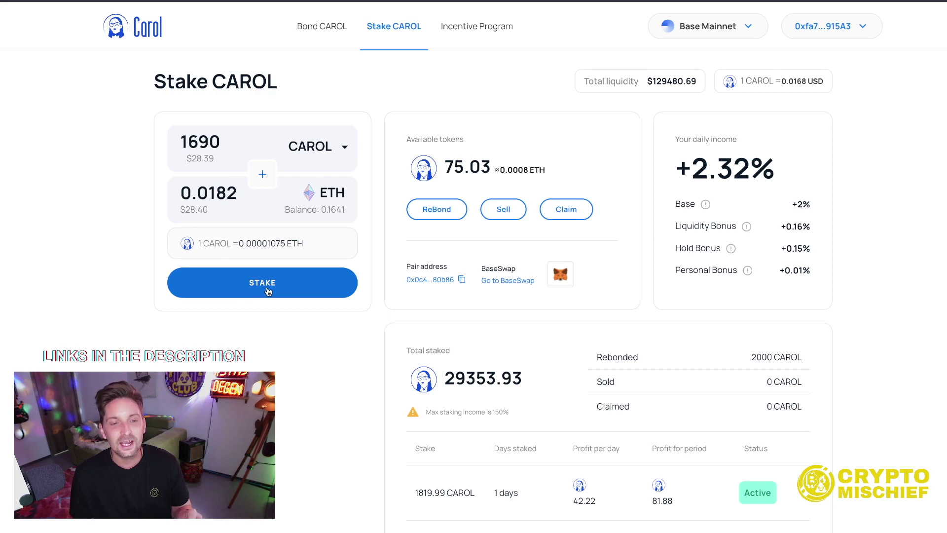
{"action": "scroll", "coordinate": [469, 334], "scroll_direction": "down", "scroll_amount": 2}
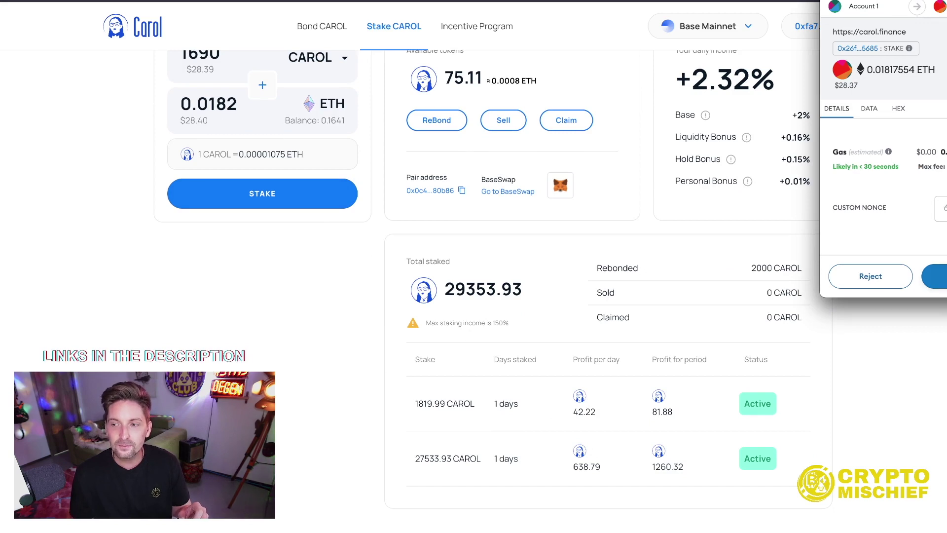
{"action": "left_click", "coordinate": [935, 276]}
{"action": "scroll", "coordinate": [631, 405], "scroll_direction": "down", "scroll_amount": 2}
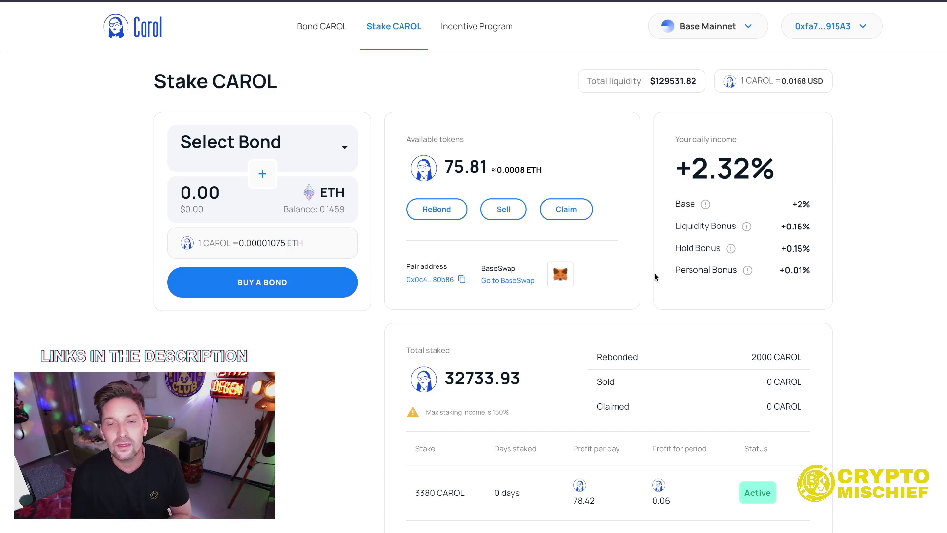
- Examine the updated stakes list with its profit per day, and highlight the total daily income rate
{"action": "scroll", "coordinate": [638, 255], "scroll_direction": "down", "scroll_amount": 5}
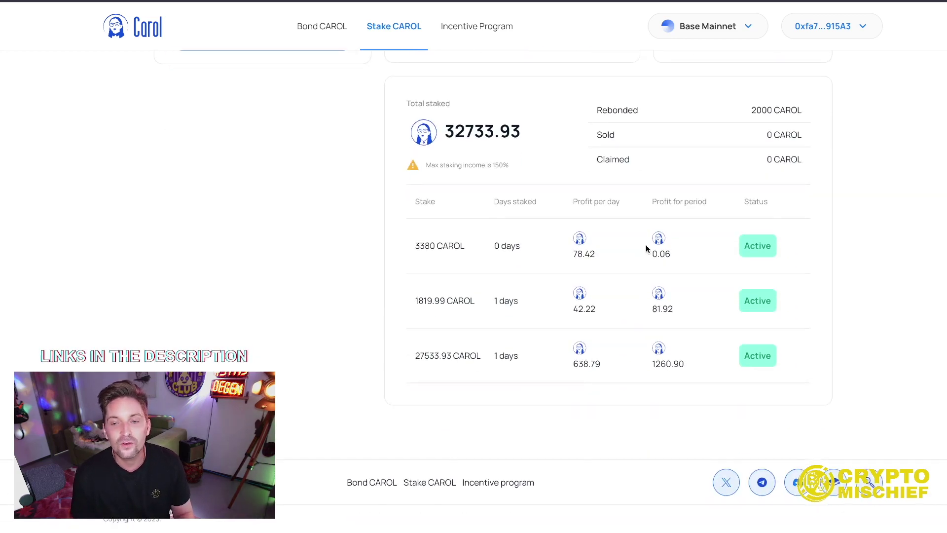
{"action": "scroll", "coordinate": [646, 245], "scroll_direction": "up", "scroll_amount": 5}
{"action": "left_click_drag", "start_coordinate": [677, 166], "coordinate": [827, 168]}
{"action": "scroll", "coordinate": [838, 286], "scroll_direction": "down", "scroll_amount": 5}
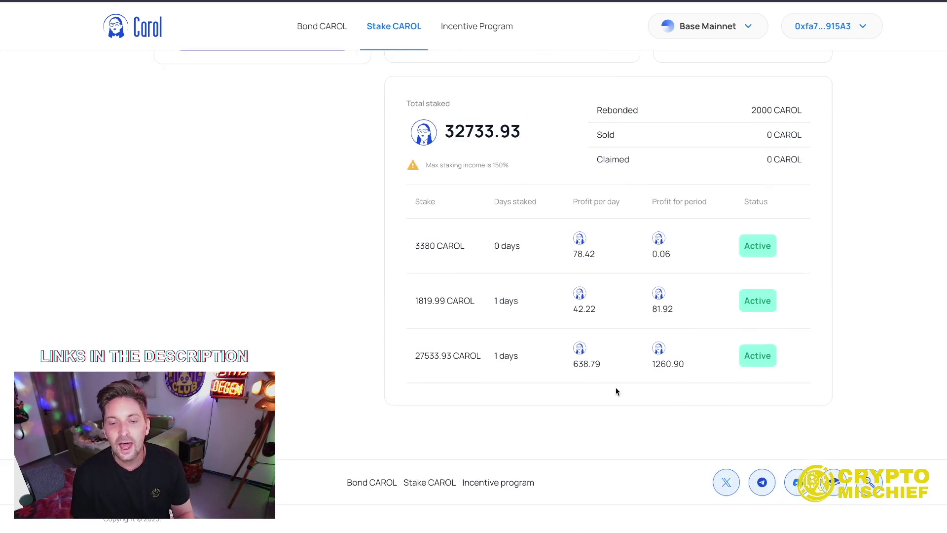
{"action": "scroll", "coordinate": [592, 266], "scroll_direction": "up", "scroll_amount": 5}
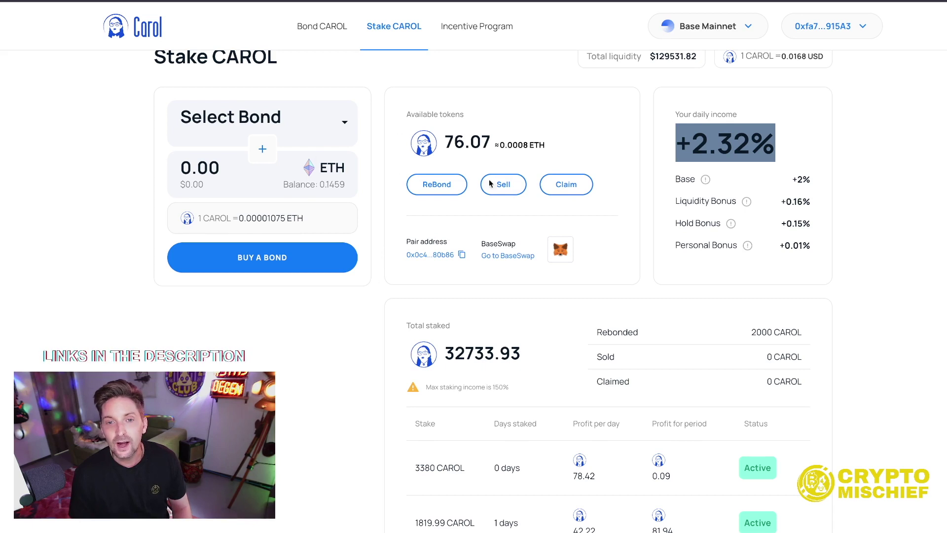
- Glance at the Bond CAROL page, then return to Stake CAROL and highlight the total liquidity figure
{"action": "left_click", "coordinate": [321, 29]}
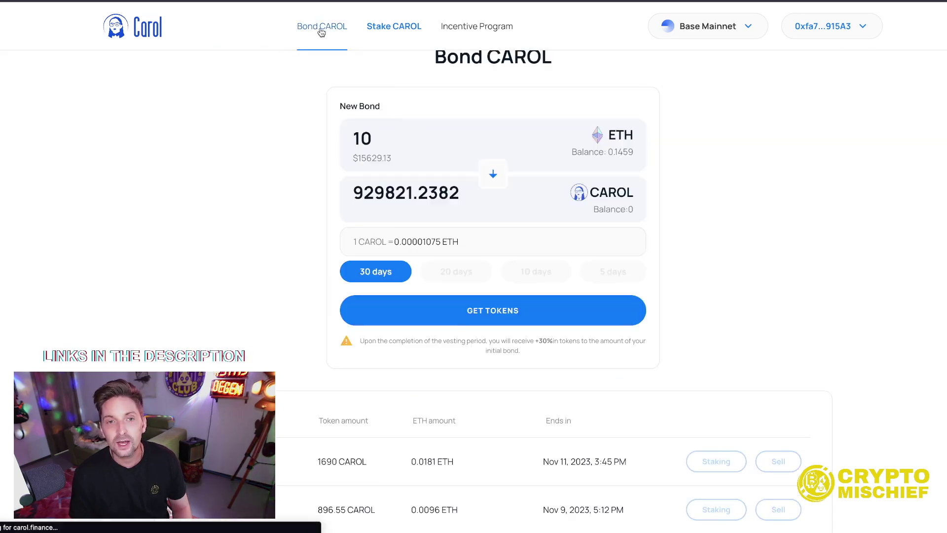
{"action": "left_click", "coordinate": [389, 26]}
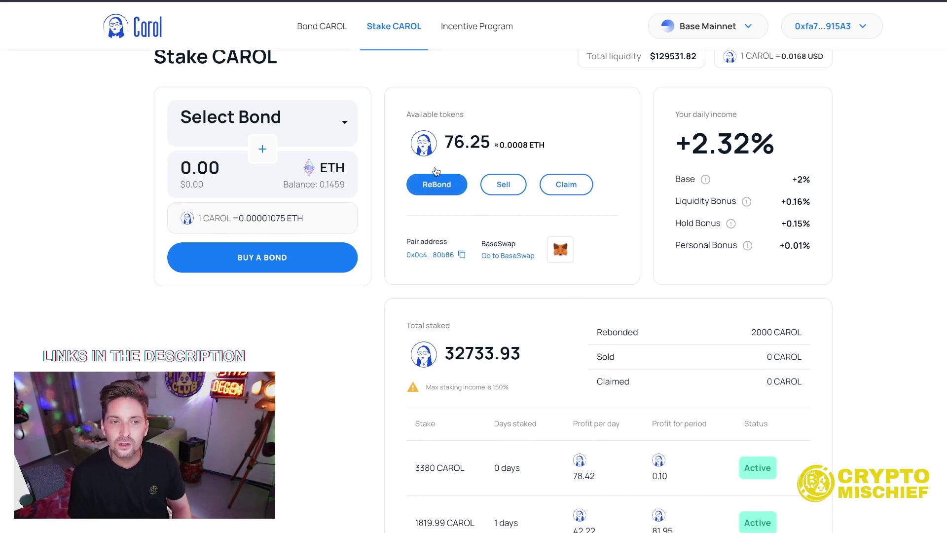
{"action": "scroll", "coordinate": [689, 82], "scroll_direction": "up", "scroll_amount": 1}
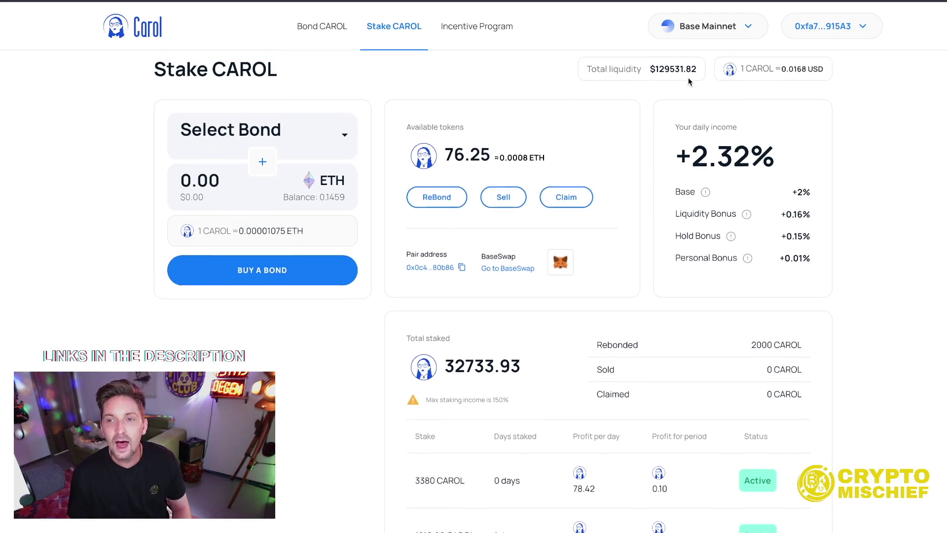
{"action": "left_click_drag", "start_coordinate": [641, 81], "coordinate": [702, 82]}
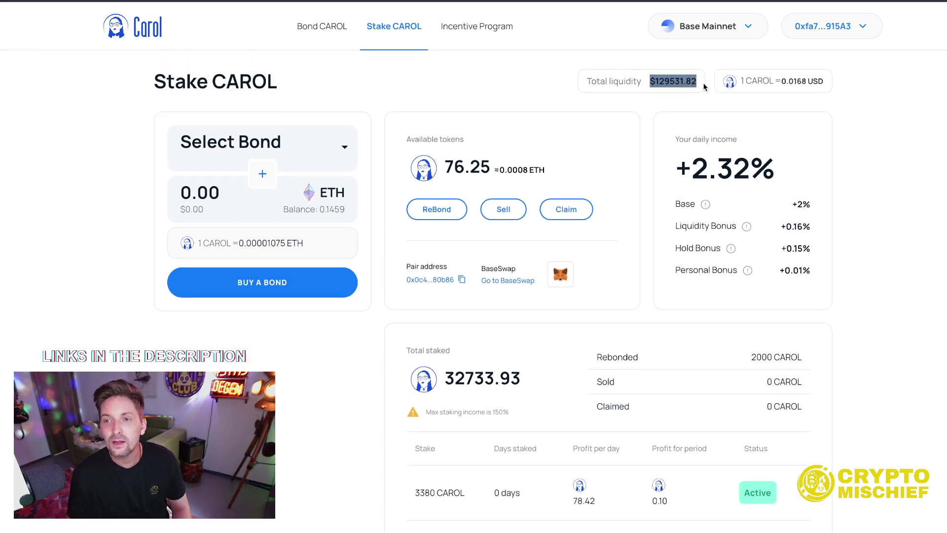
{"action": "left_click", "coordinate": [652, 123]}
{"action": "scroll", "coordinate": [660, 193], "scroll_direction": "down", "scroll_amount": 3}
{"action": "scroll", "coordinate": [661, 196], "scroll_direction": "up", "scroll_amount": 3}
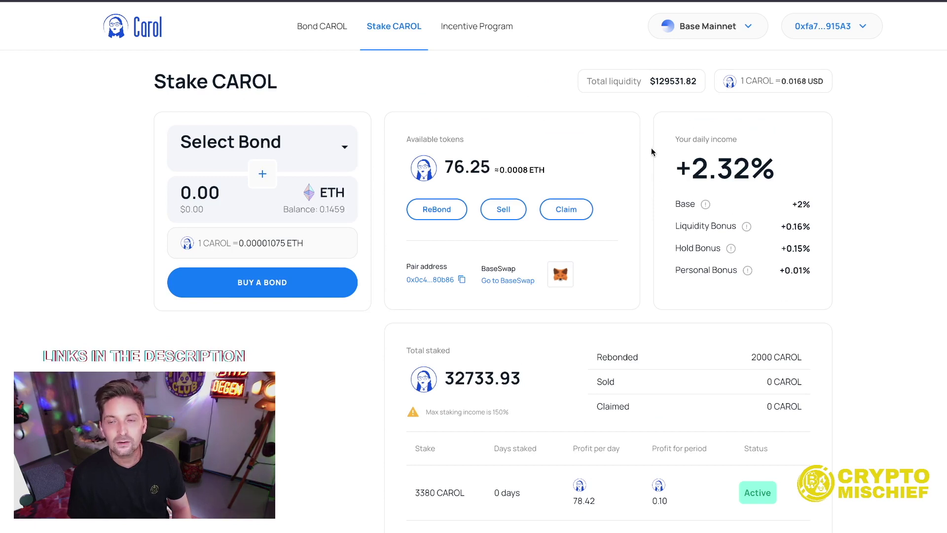